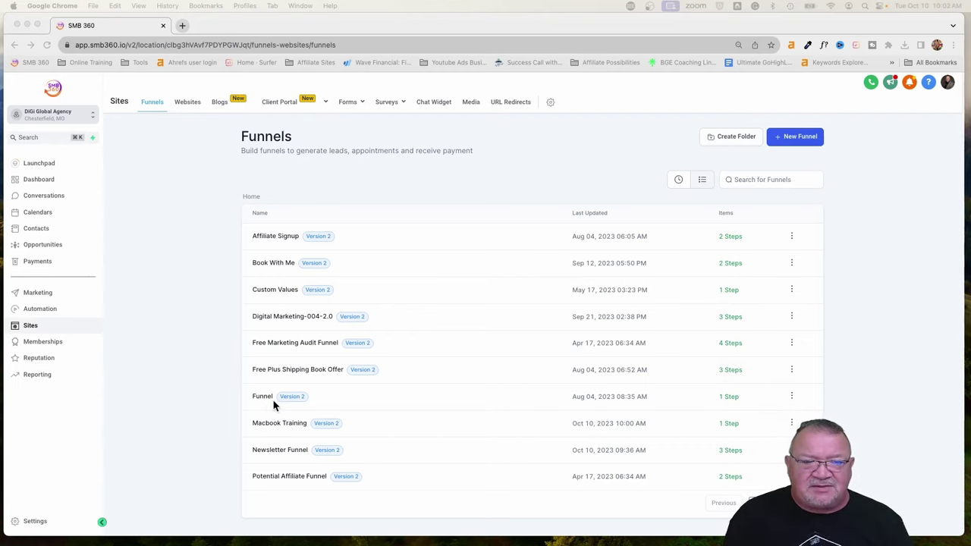
- Open the Macbook Training funnel's Home page in the builder and open Add an Element below the calendar
{"action": "left_click", "coordinate": [277, 425]}
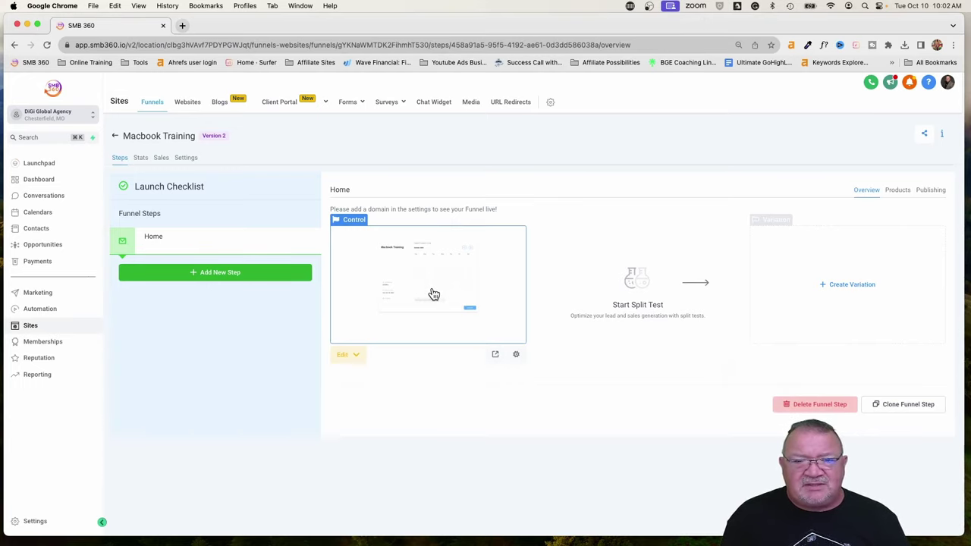
{"action": "left_click", "coordinate": [434, 295]}
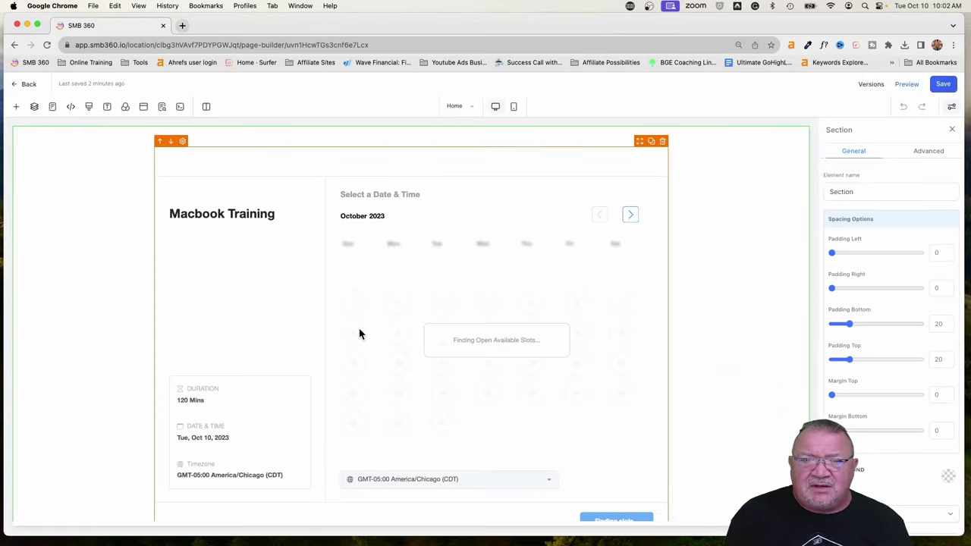
{"action": "scroll", "coordinate": [384, 418], "scroll_direction": "down", "scroll_amount": 2}
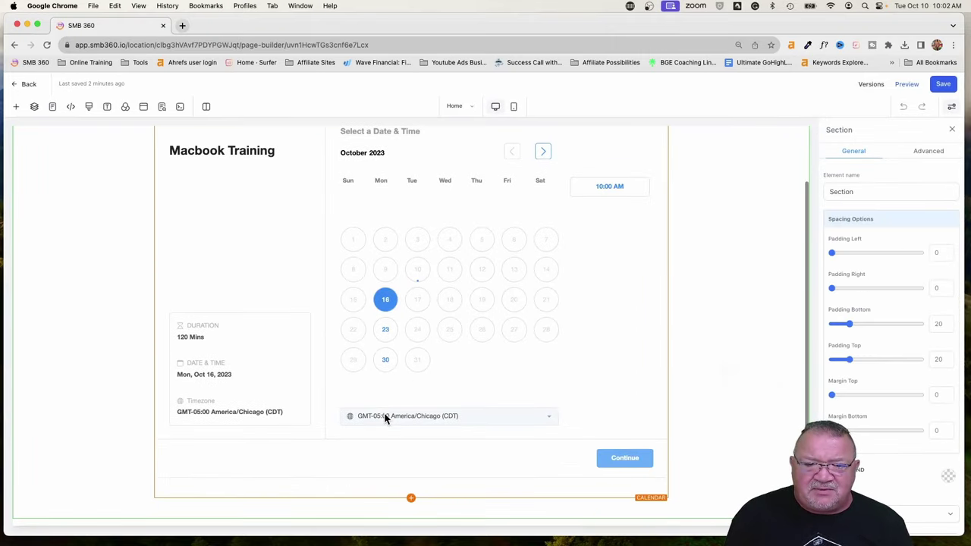
{"action": "left_click", "coordinate": [412, 502]}
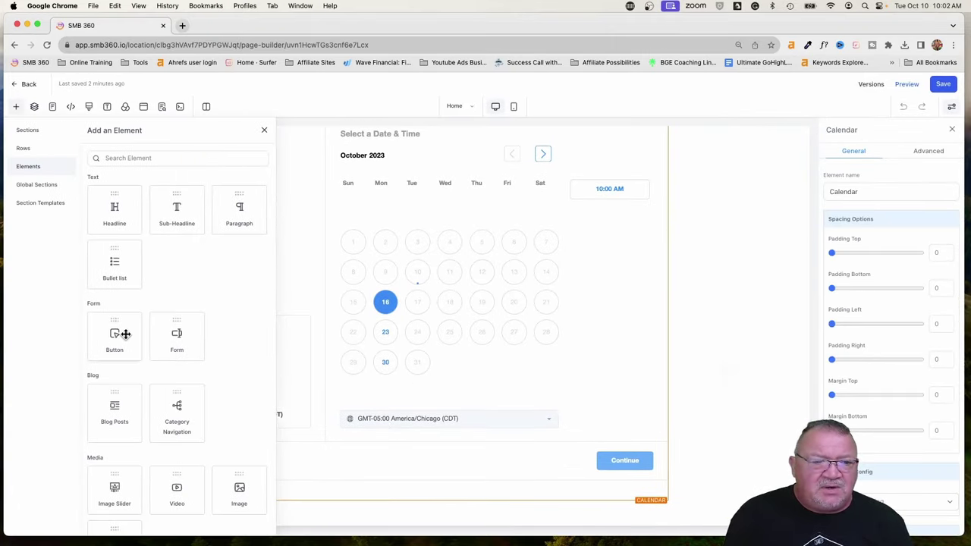
{"action": "scroll", "coordinate": [125, 333], "scroll_direction": "down", "scroll_amount": 3}
{"action": "scroll", "coordinate": [125, 334], "scroll_direction": "up", "scroll_amount": 5}
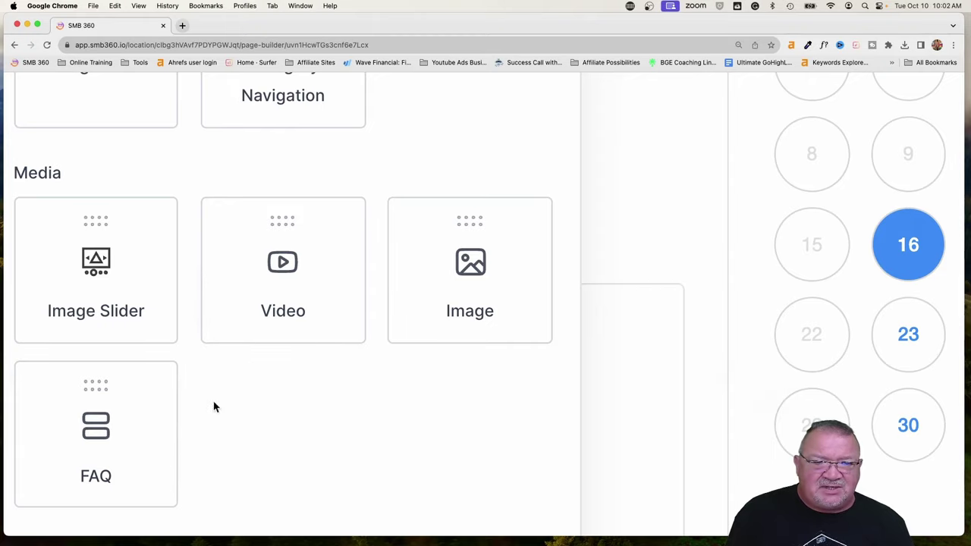
{"action": "scroll", "coordinate": [135, 316], "scroll_direction": "down", "scroll_amount": 5}
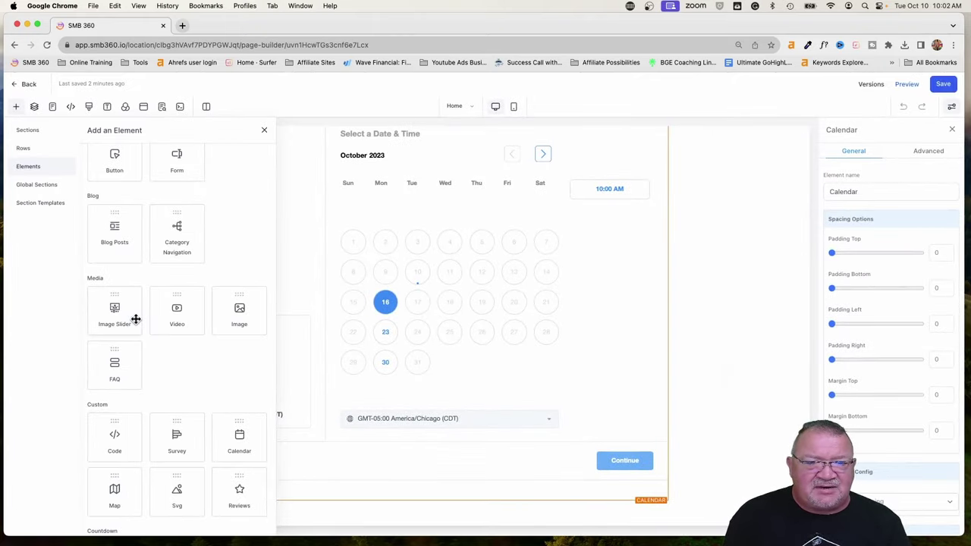
- Add an Image Slider element and move it above the Macbook Training booking calendar section
{"action": "left_click", "coordinate": [102, 321]}
{"action": "scroll", "coordinate": [396, 373], "scroll_direction": "down", "scroll_amount": 3}
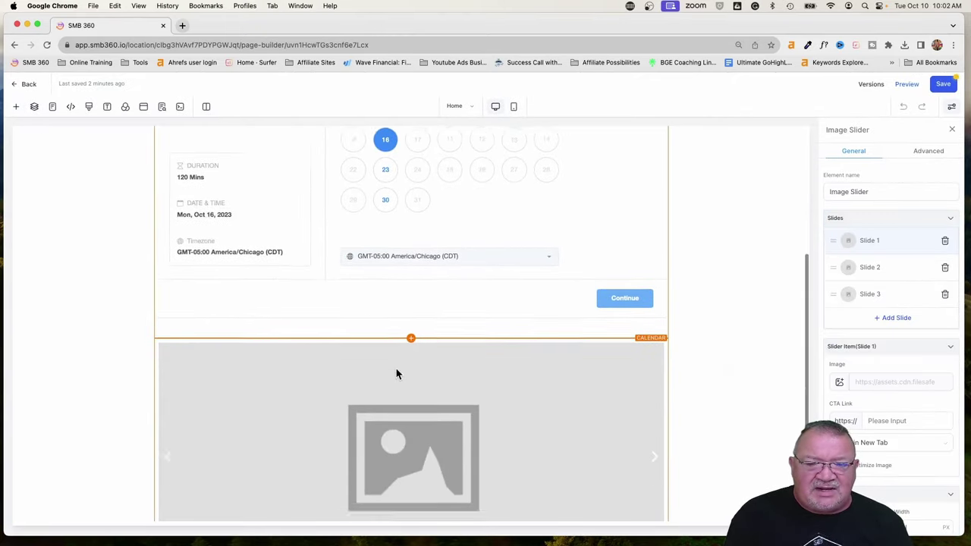
{"action": "scroll", "coordinate": [395, 373], "scroll_direction": "down", "scroll_amount": 2}
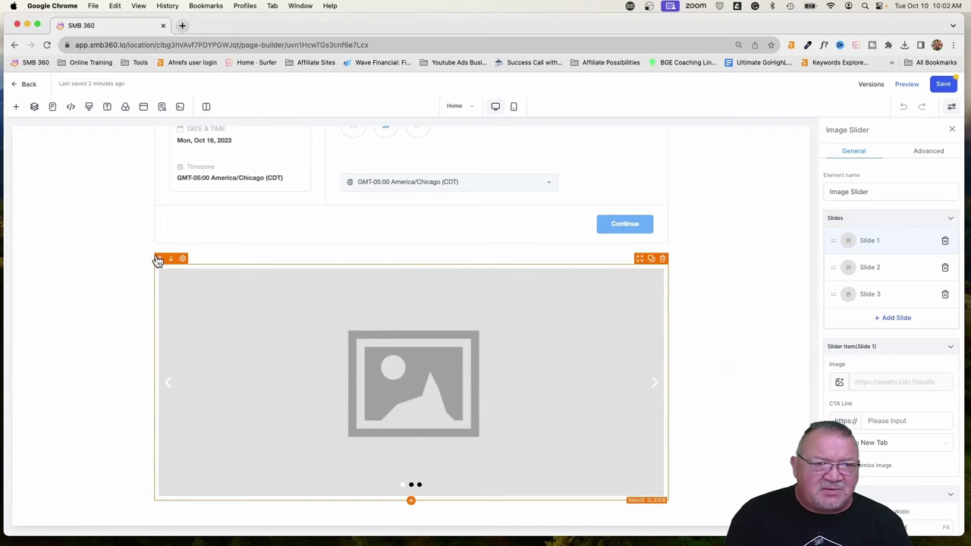
{"action": "left_click", "coordinate": [159, 259]}
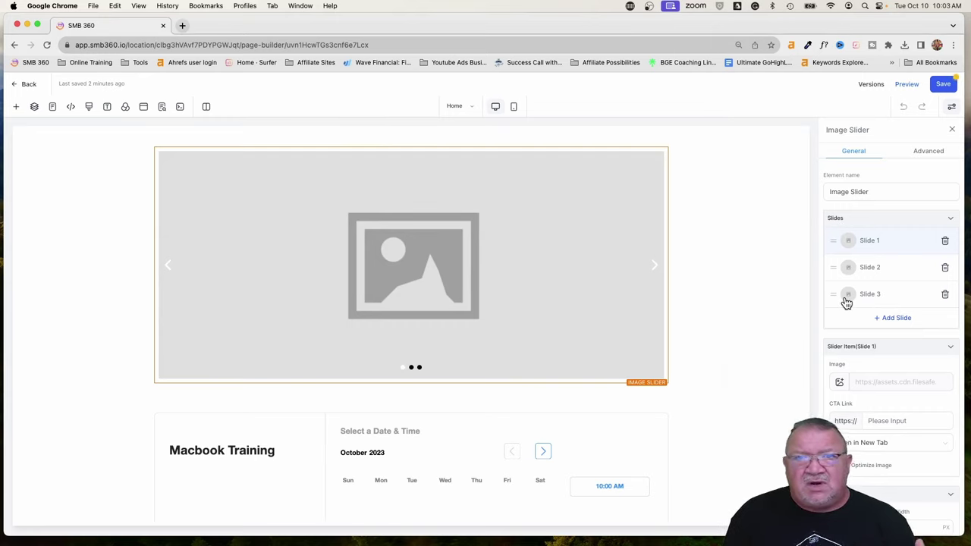
- Add a fourth slide to the image slider
{"action": "left_click", "coordinate": [891, 319]}
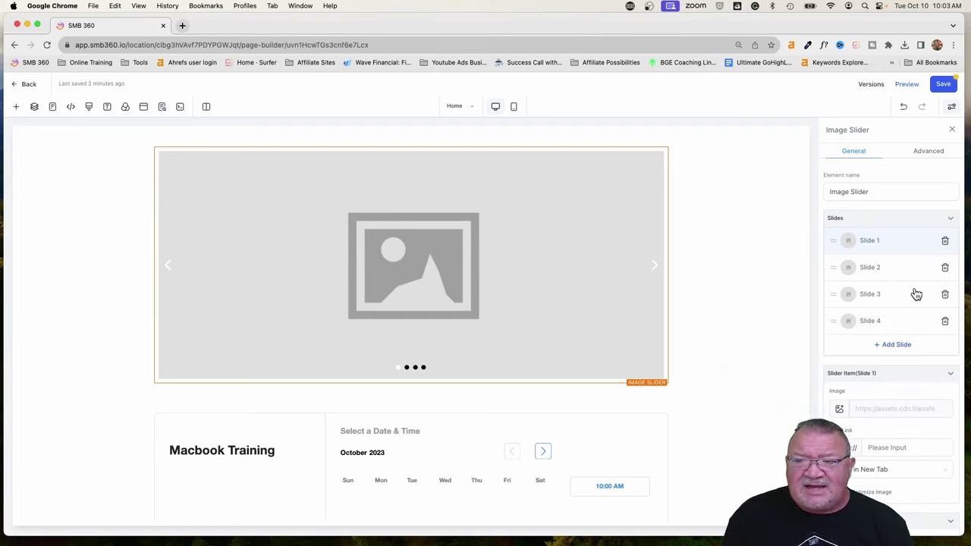
{"action": "scroll", "coordinate": [873, 257], "scroll_direction": "down", "scroll_amount": 2}
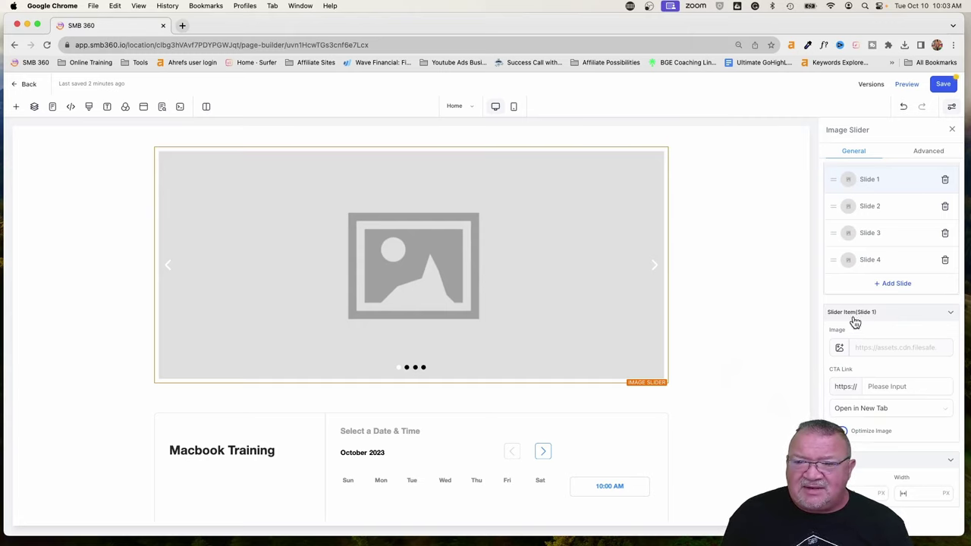
{"action": "scroll", "coordinate": [861, 348], "scroll_direction": "up", "scroll_amount": 3}
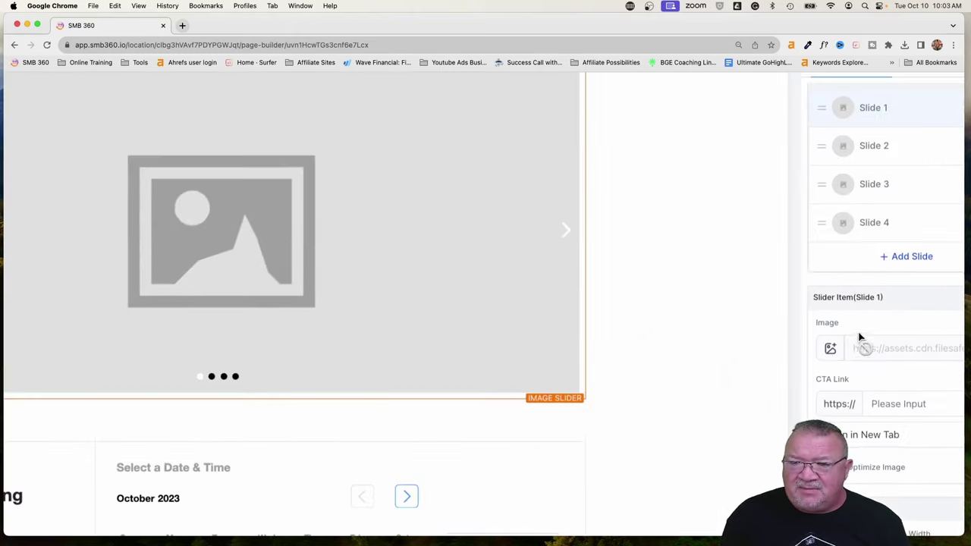
{"action": "scroll", "coordinate": [862, 332], "scroll_direction": "up", "scroll_amount": 4}
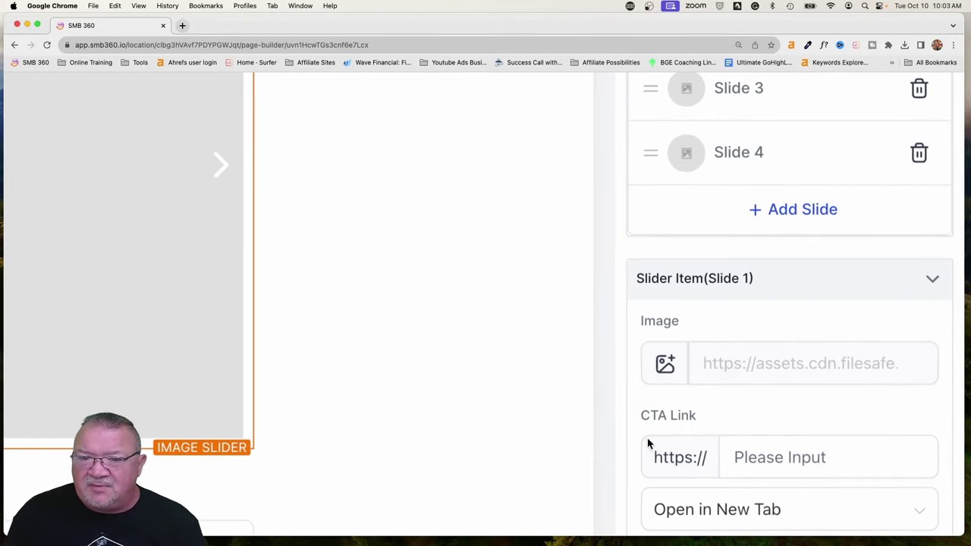
{"action": "scroll", "coordinate": [710, 364], "scroll_direction": "down", "scroll_amount": 4}
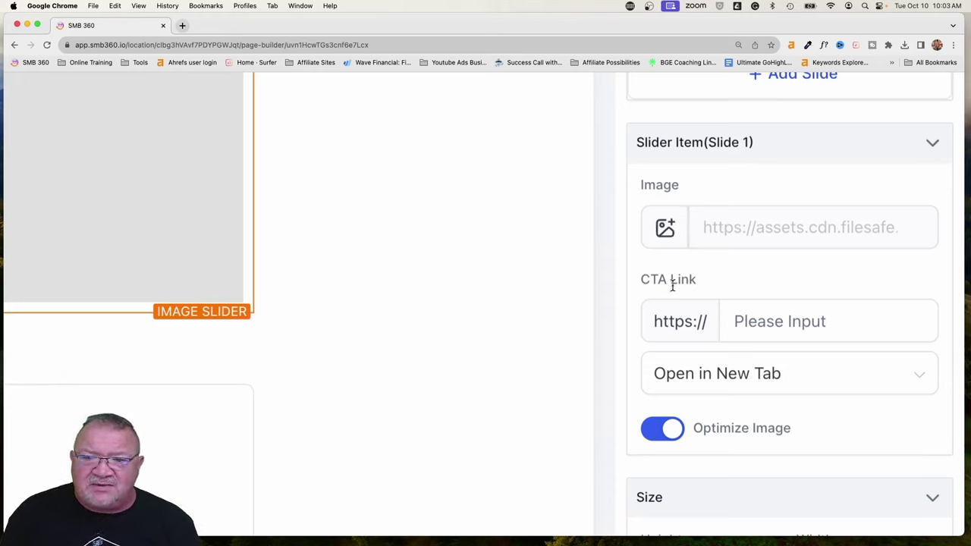
- Check Slide 1's CTA Link field and keep it set to Open in New Tab
{"action": "left_click", "coordinate": [734, 309]}
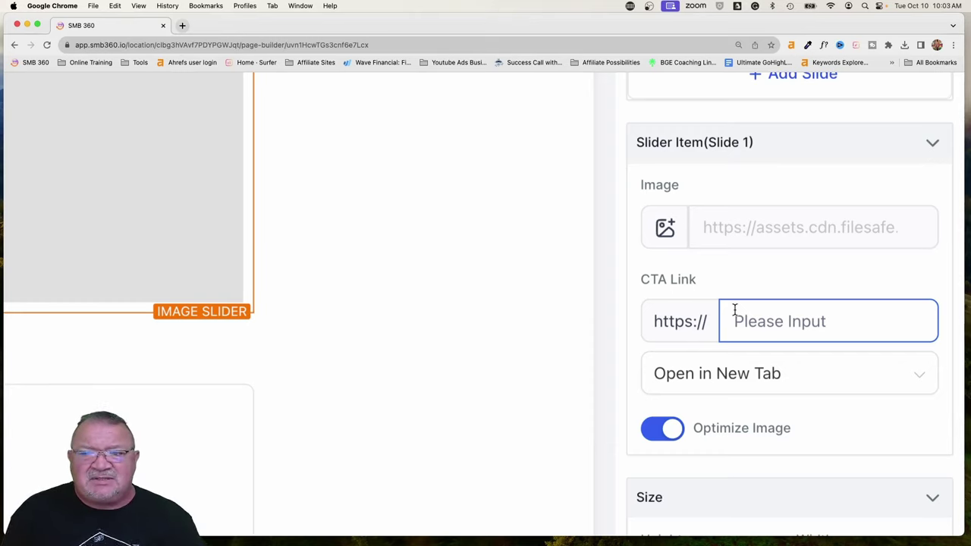
{"action": "left_click", "coordinate": [708, 380]}
{"action": "left_click", "coordinate": [715, 382]}
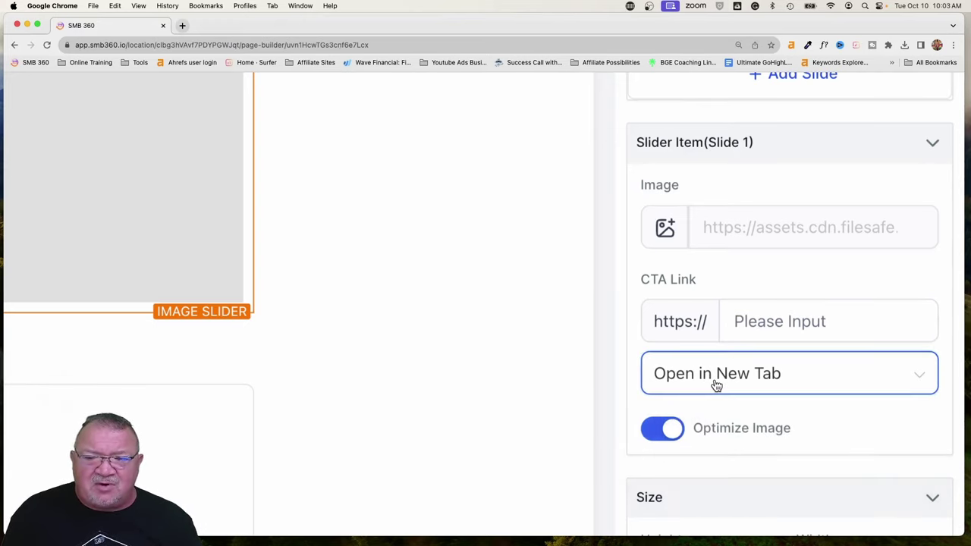
{"action": "scroll", "coordinate": [748, 371], "scroll_direction": "up", "scroll_amount": 5}
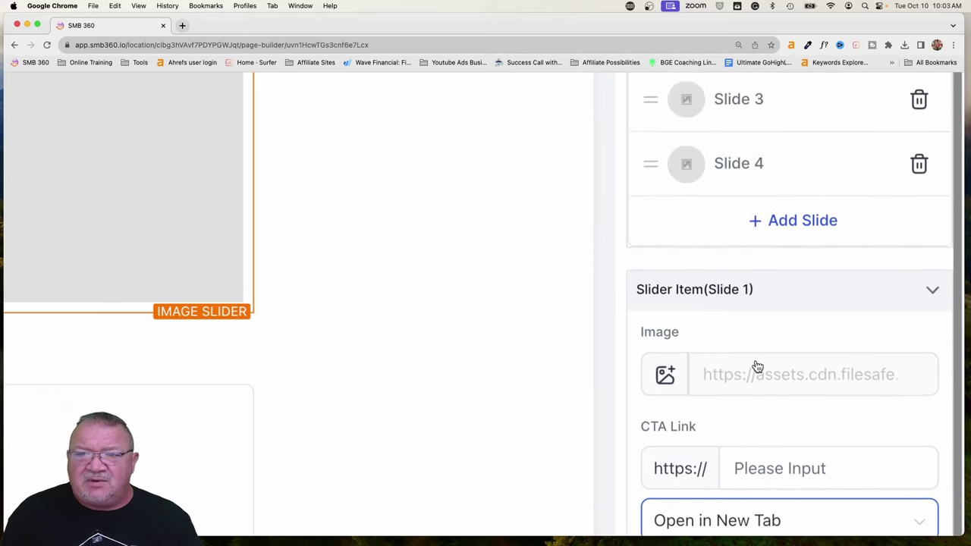
{"action": "key", "text": "super+minus"}
{"action": "key", "text": "super+minus"}
{"action": "key", "text": "super+minus"}
{"action": "key", "text": "super+minus"}
{"action": "key", "text": "super+minus"}
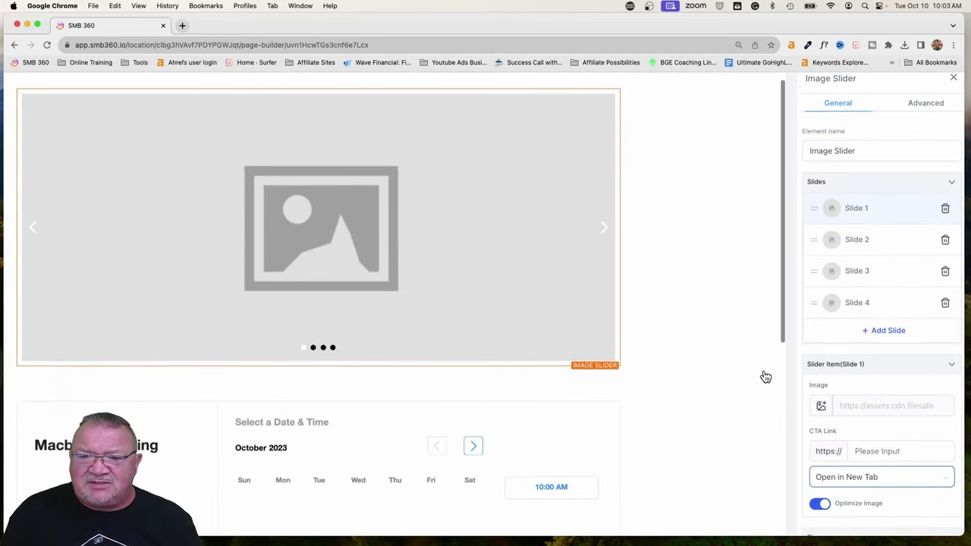
- Set mac 1.jpg and mac 2.jpg from the Macbooks folder as the images for Slides 1 and 2
{"action": "left_click", "coordinate": [821, 408]}
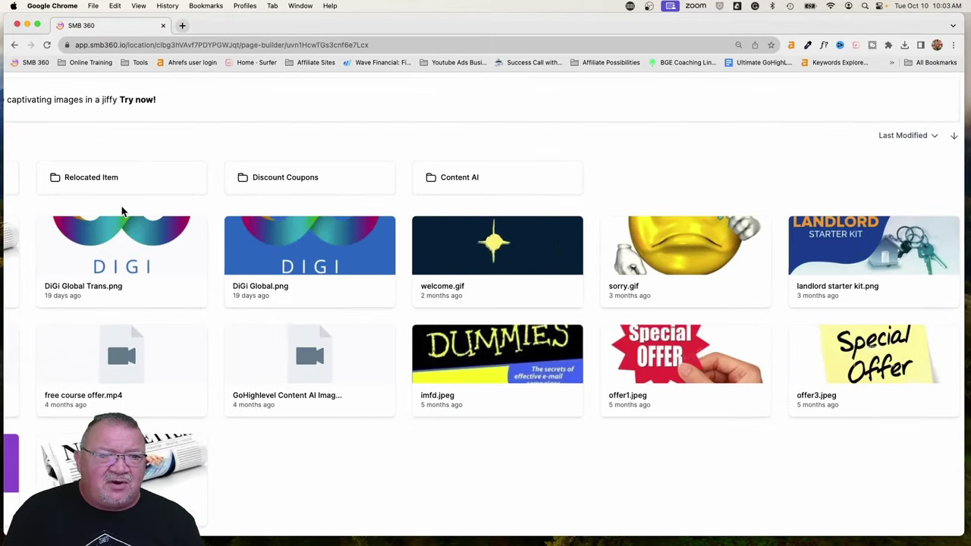
{"action": "left_click", "coordinate": [69, 214]}
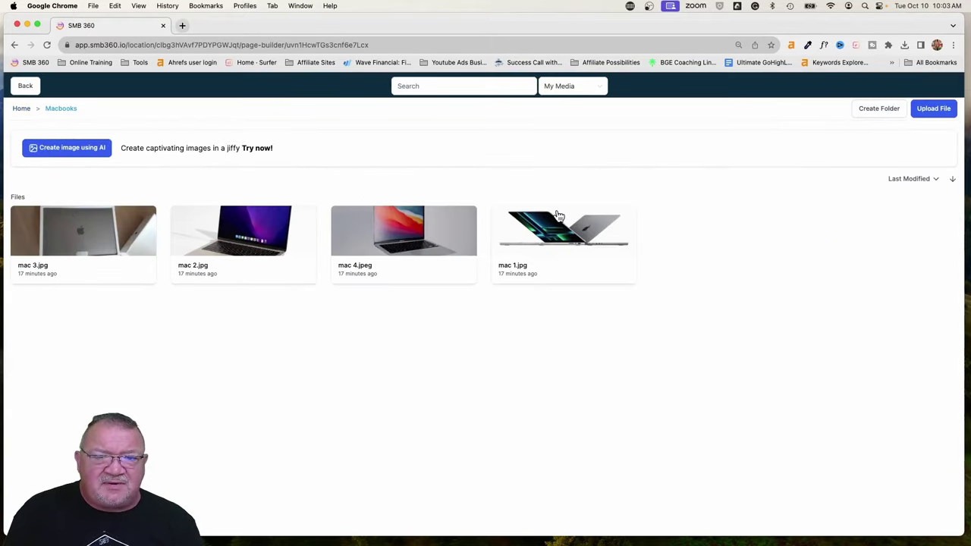
{"action": "left_click", "coordinate": [556, 234]}
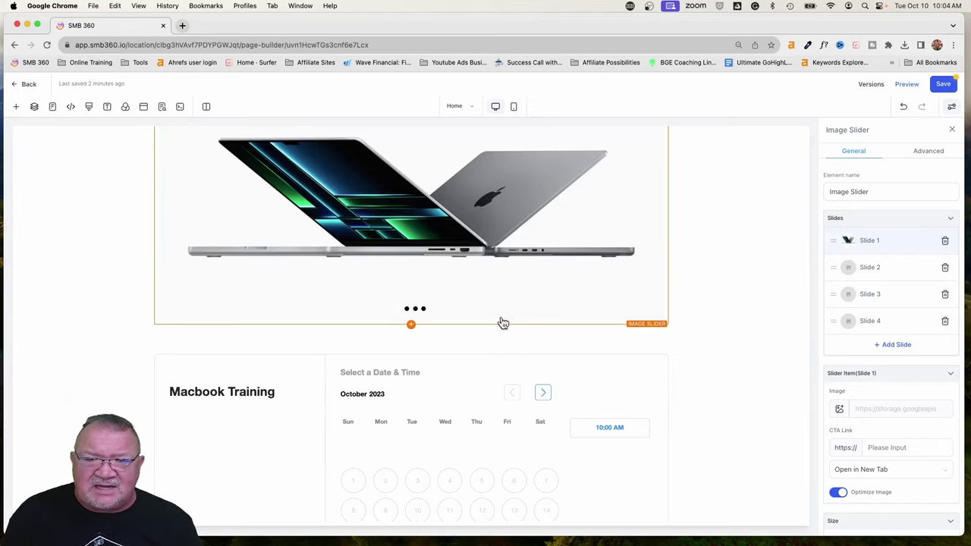
{"action": "scroll", "coordinate": [410, 324], "scroll_direction": "up", "scroll_amount": 5}
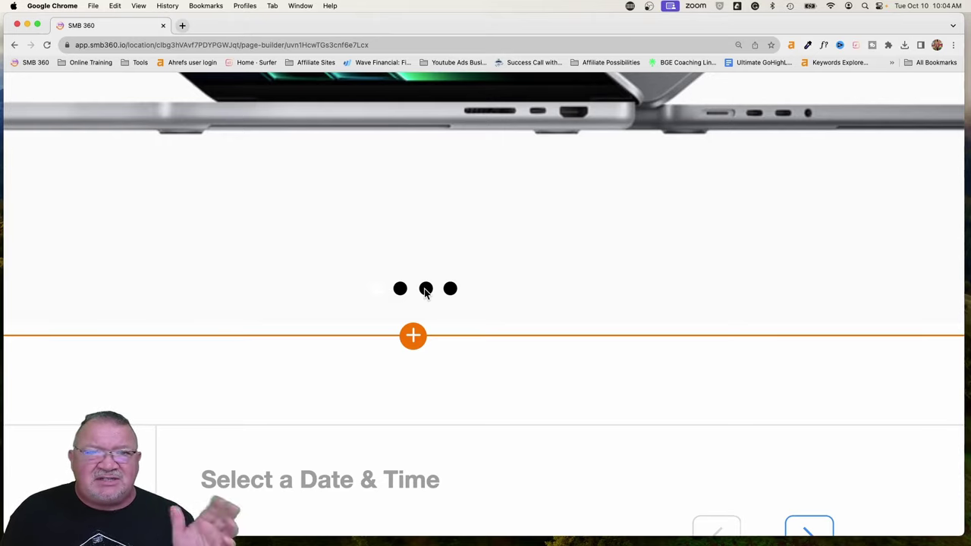
{"action": "scroll", "coordinate": [425, 292], "scroll_direction": "down", "scroll_amount": 5}
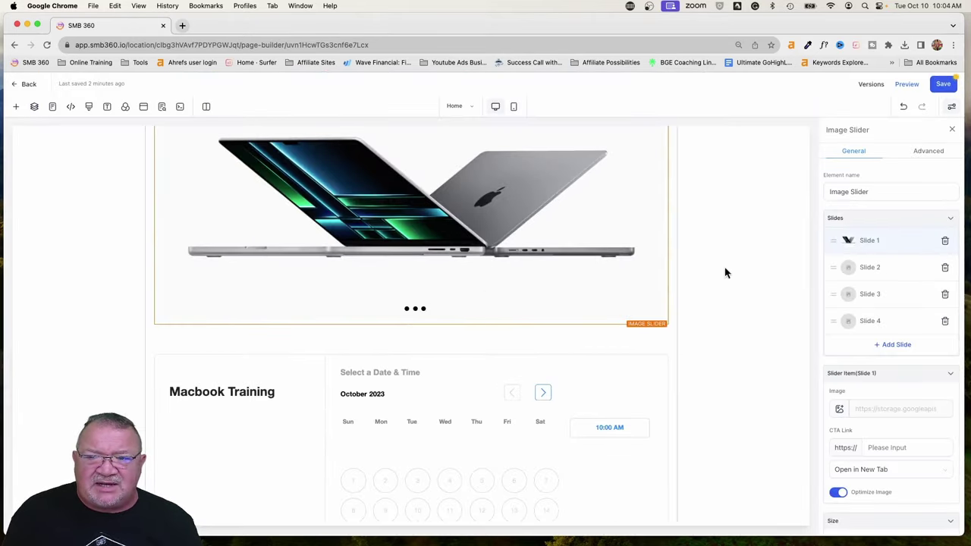
{"action": "left_click", "coordinate": [861, 271]}
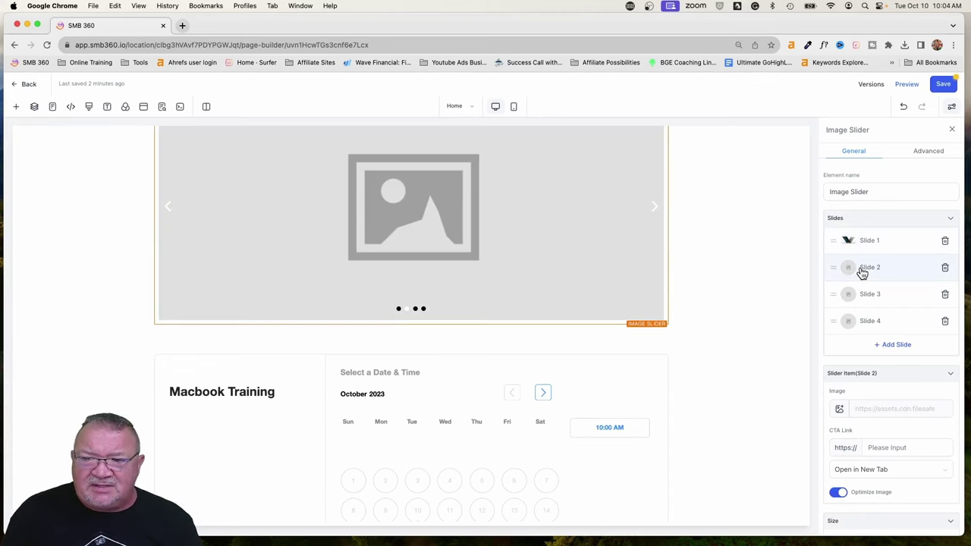
{"action": "left_click", "coordinate": [839, 409]}
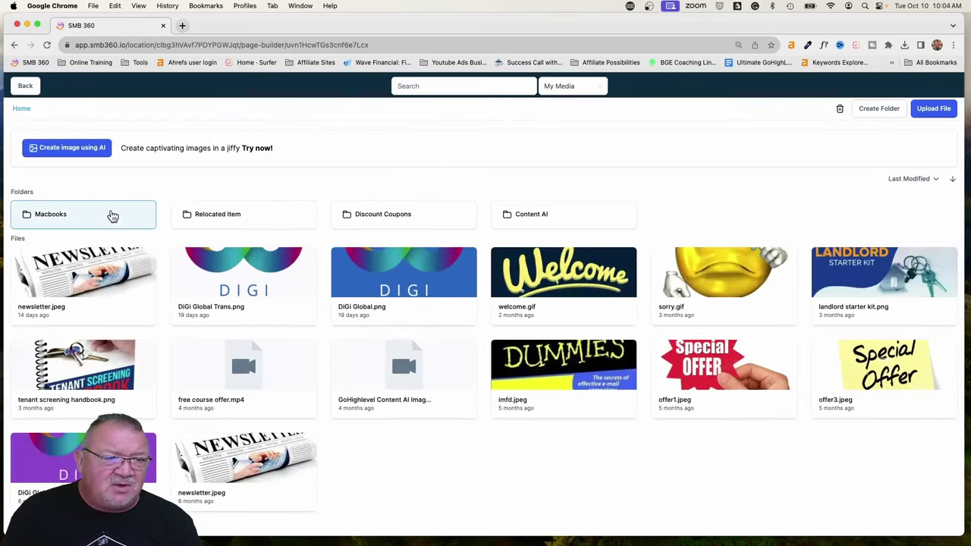
{"action": "left_click", "coordinate": [112, 217]}
{"action": "left_click", "coordinate": [225, 251]}
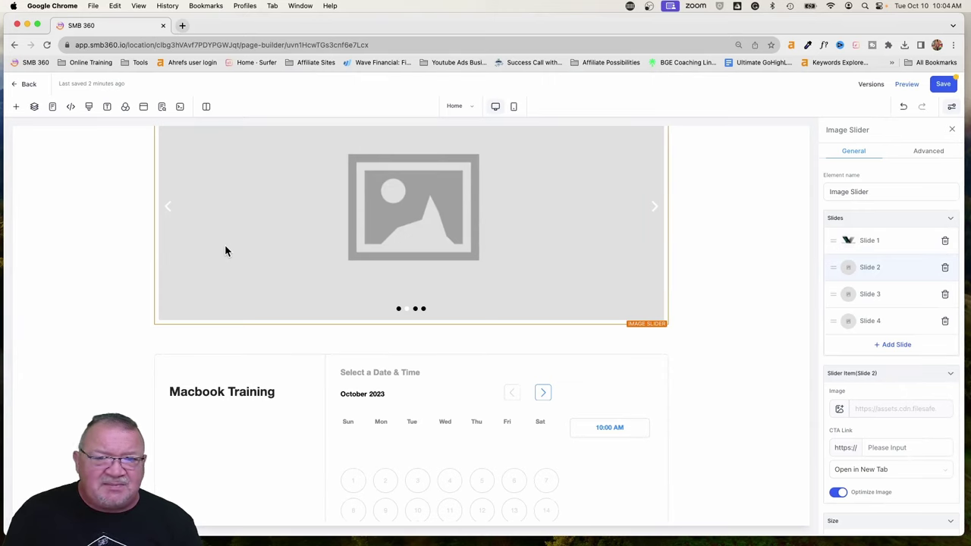
- Set mac 3.jpg and mac 4.jpeg from the Macbooks folder as the images for Slides 3 and 4
{"action": "left_click", "coordinate": [872, 296]}
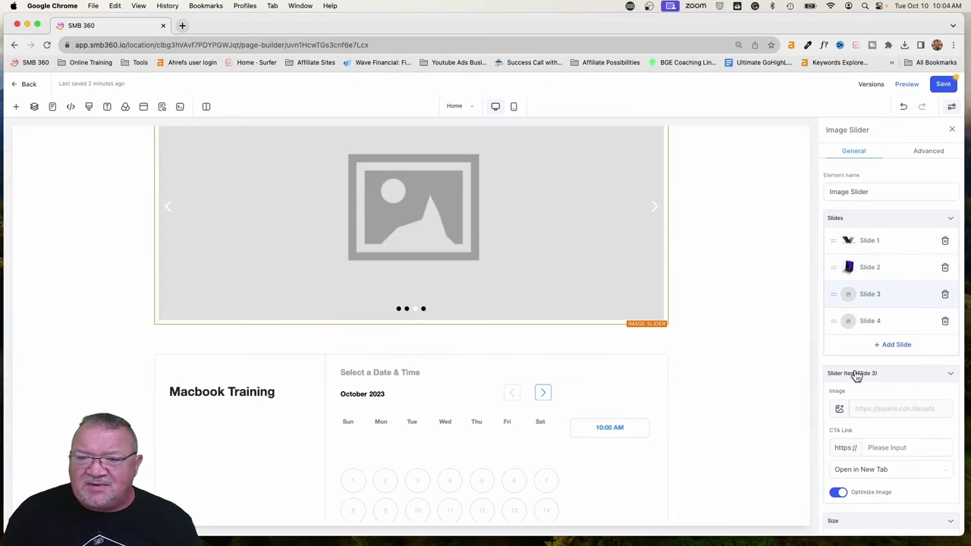
{"action": "left_click", "coordinate": [839, 409]}
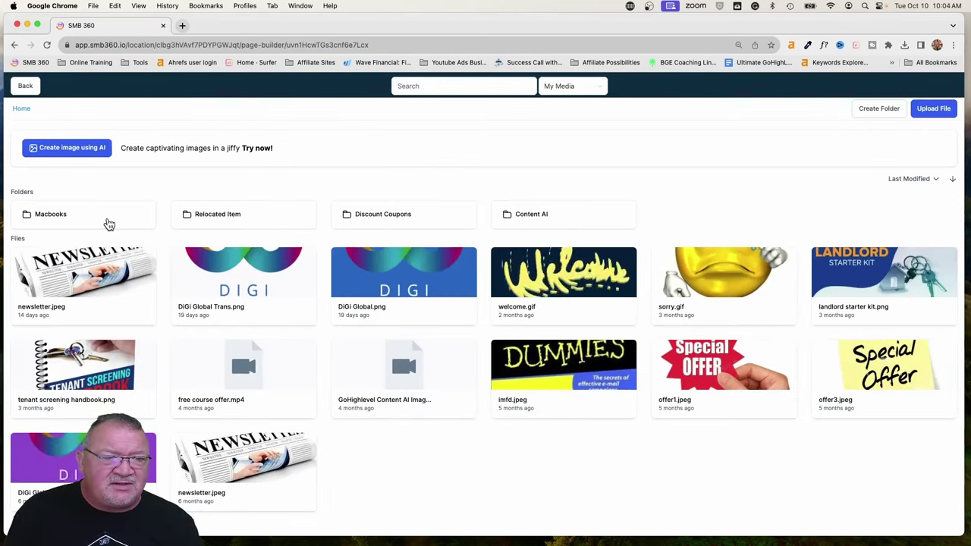
{"action": "left_click", "coordinate": [110, 224]}
{"action": "left_click", "coordinate": [125, 256]}
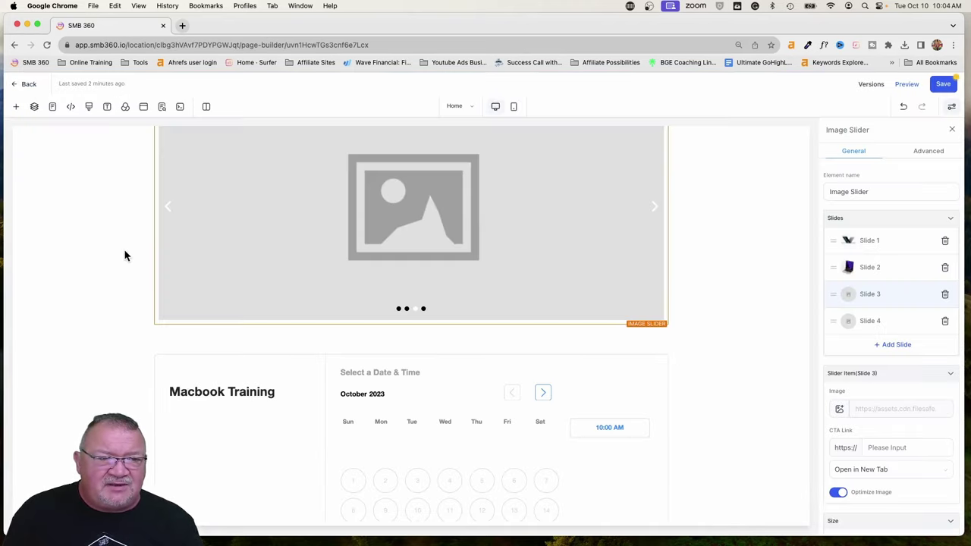
{"action": "left_click", "coordinate": [861, 322]}
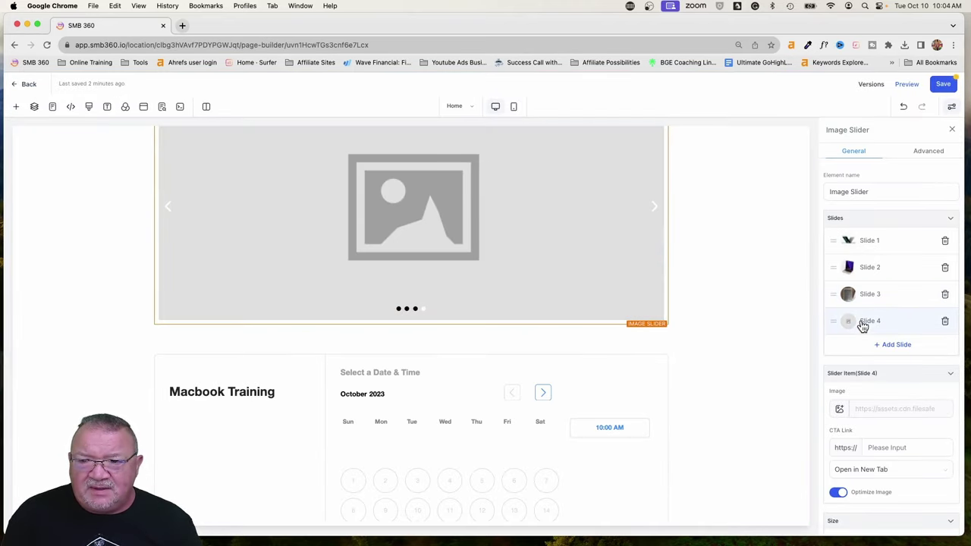
{"action": "left_click", "coordinate": [839, 411]}
{"action": "left_click", "coordinate": [121, 213]}
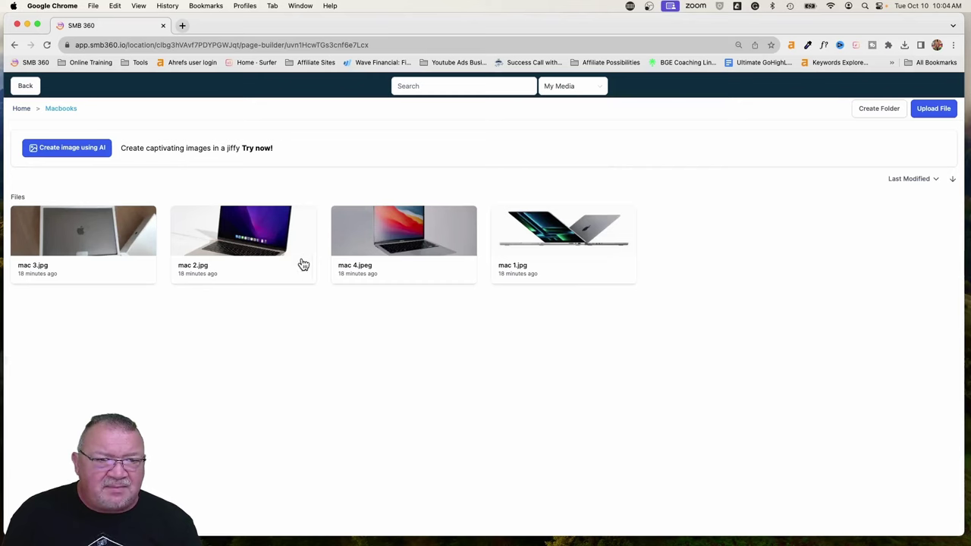
{"action": "left_click", "coordinate": [387, 249]}
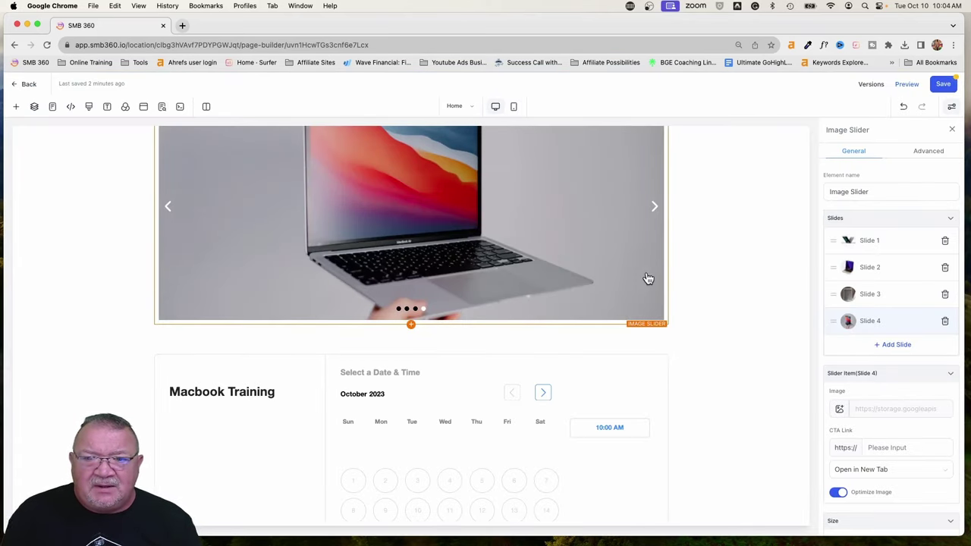
{"action": "scroll", "coordinate": [698, 281], "scroll_direction": "up", "scroll_amount": 2}
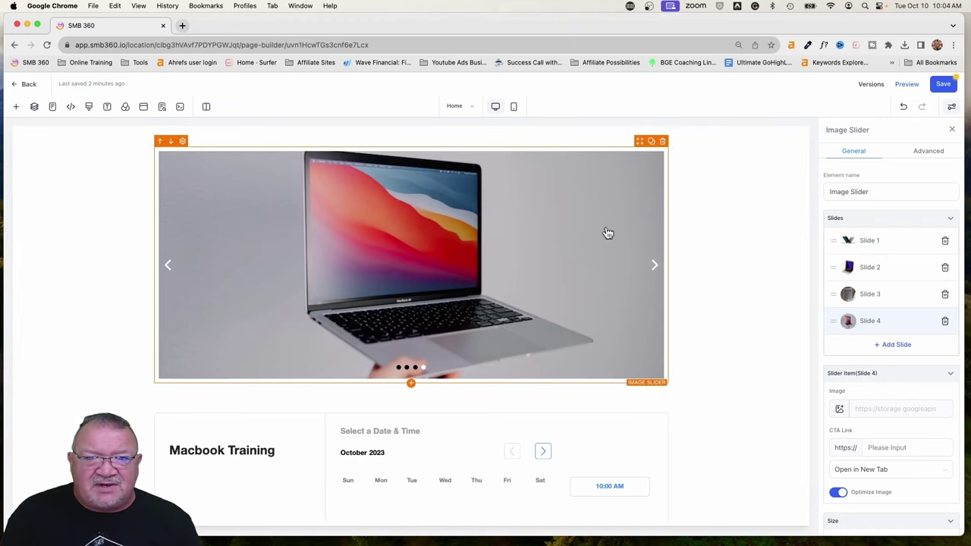
- Change the slider's Size height from 500 to 350 px
{"action": "scroll", "coordinate": [861, 372], "scroll_direction": "down", "scroll_amount": 2}
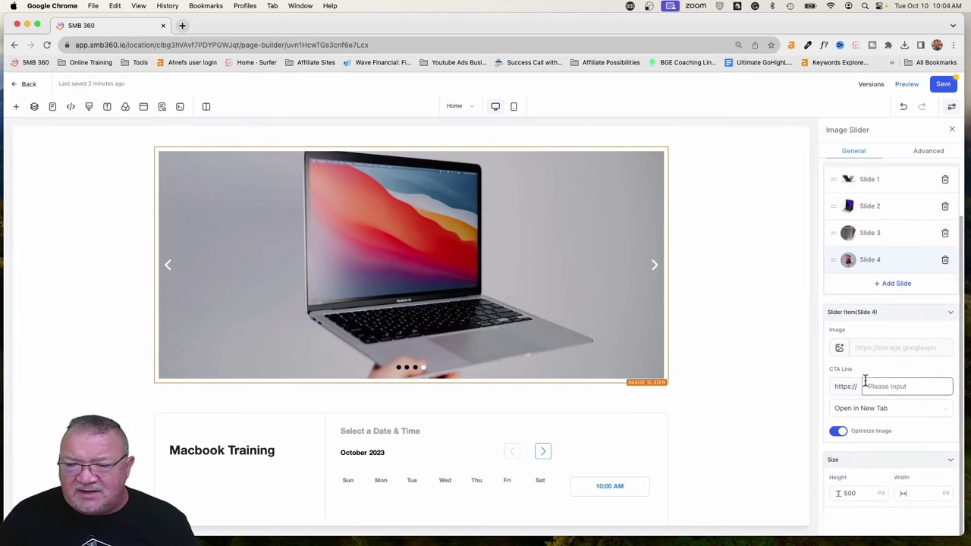
{"action": "scroll", "coordinate": [842, 475], "scroll_direction": "up", "scroll_amount": 5}
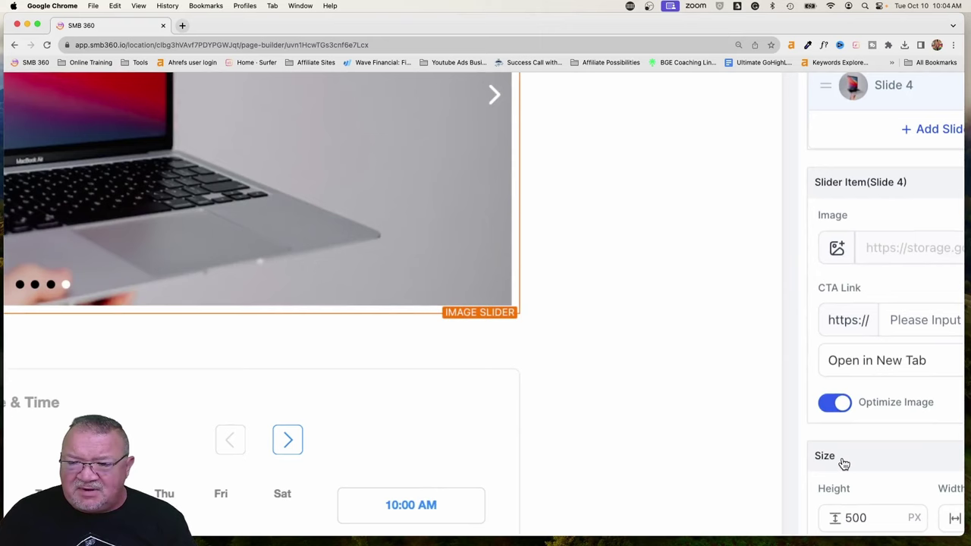
{"action": "scroll", "coordinate": [842, 464], "scroll_direction": "down", "scroll_amount": 5}
{"action": "scroll", "coordinate": [841, 461], "scroll_direction": "down", "scroll_amount": 1}
{"action": "scroll", "coordinate": [841, 461], "scroll_direction": "up", "scroll_amount": 5}
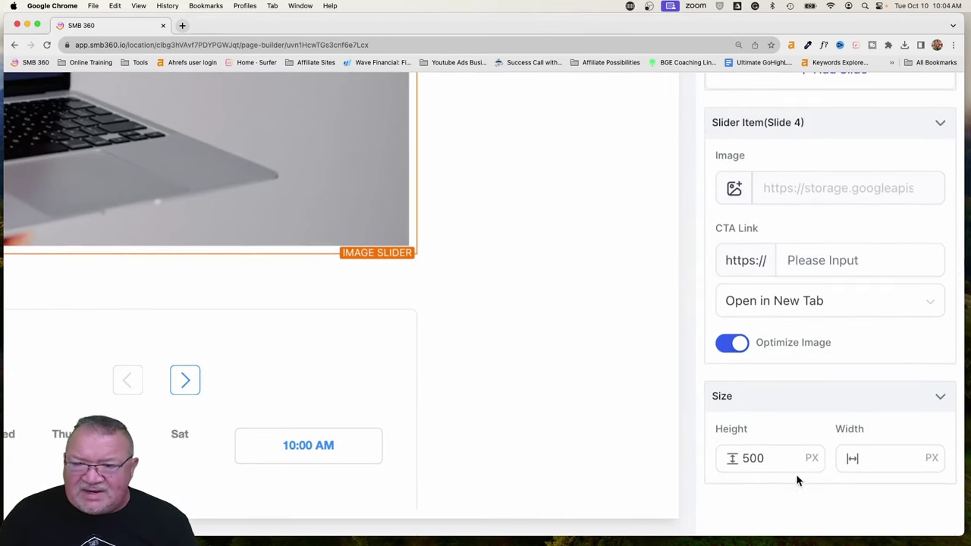
{"action": "left_click", "coordinate": [767, 457]}
{"action": "left_click_drag", "start_coordinate": [772, 459], "coordinate": [687, 456]}
{"action": "type", "text": "35"}
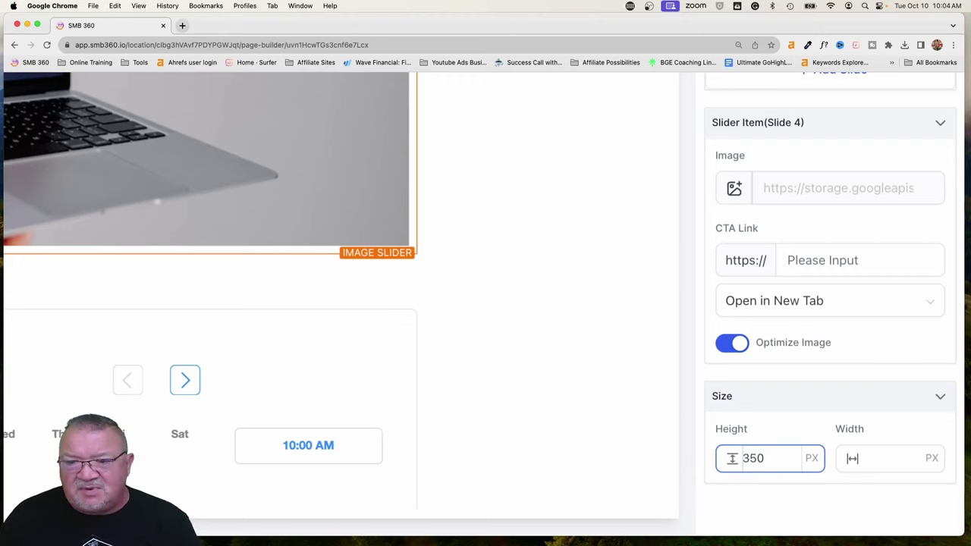
{"action": "type", "text": "0"}
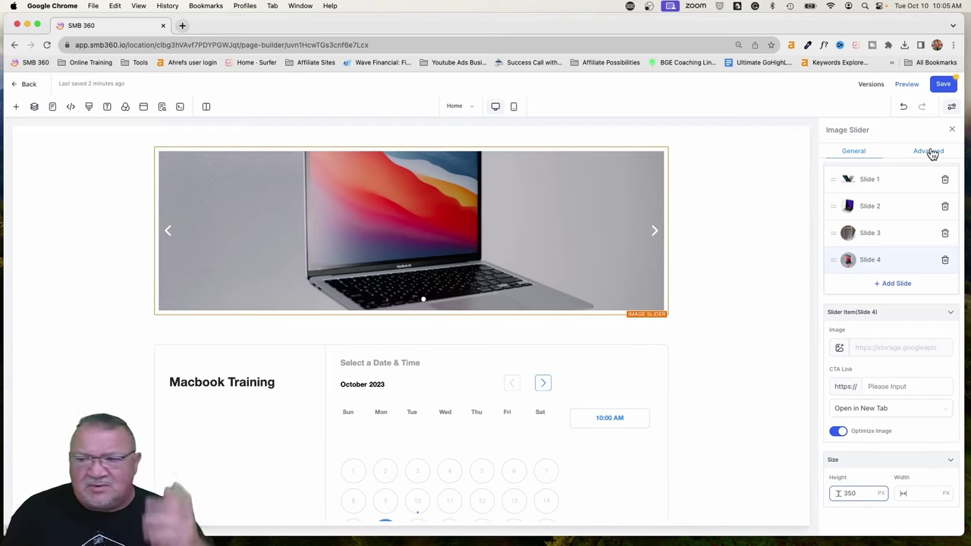
- Save the Home page and open its preview in a new browser tab
{"action": "left_click", "coordinate": [930, 152]}
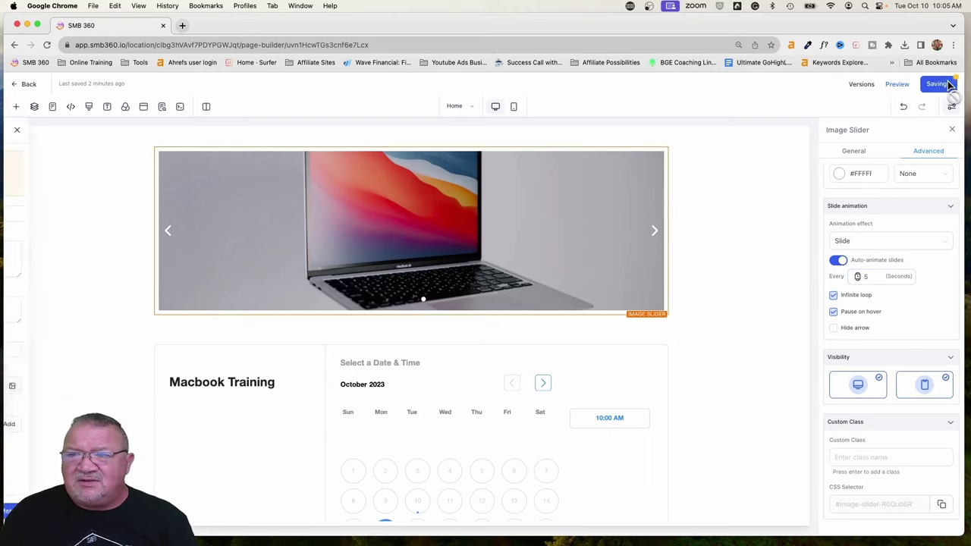
{"action": "left_click", "coordinate": [945, 84]}
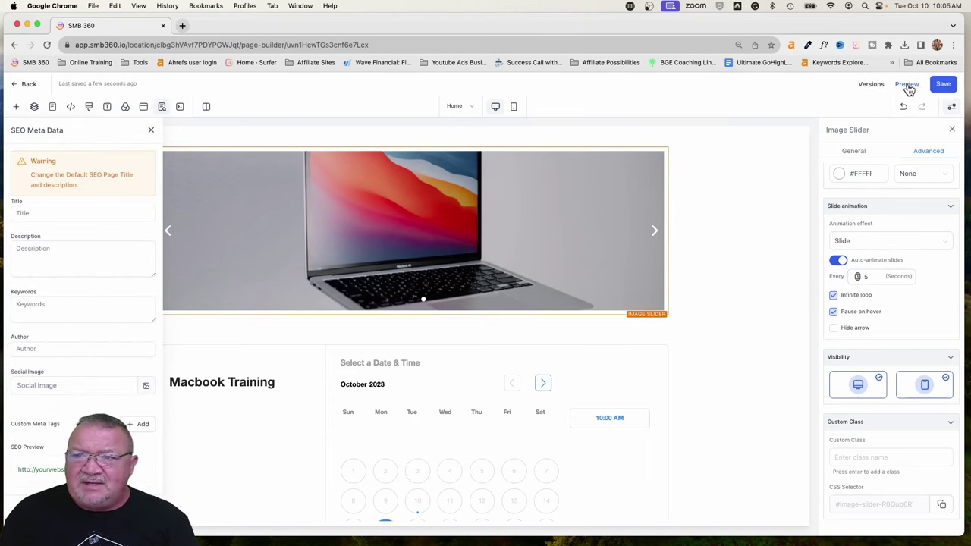
{"action": "left_click", "coordinate": [884, 84]}
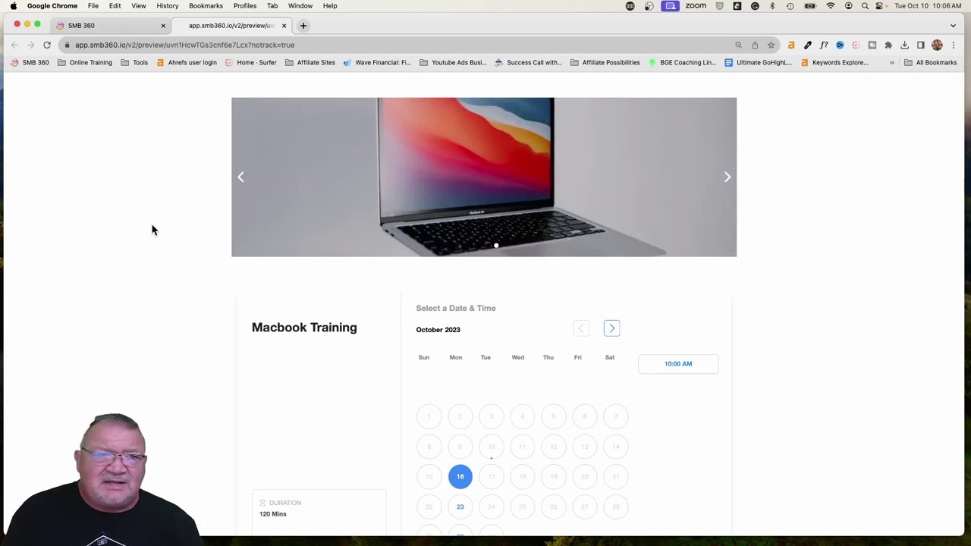
- Set the slider's Every (Seconds) interval to 3, keeping Infinite loop on
{"action": "left_click", "coordinate": [141, 25]}
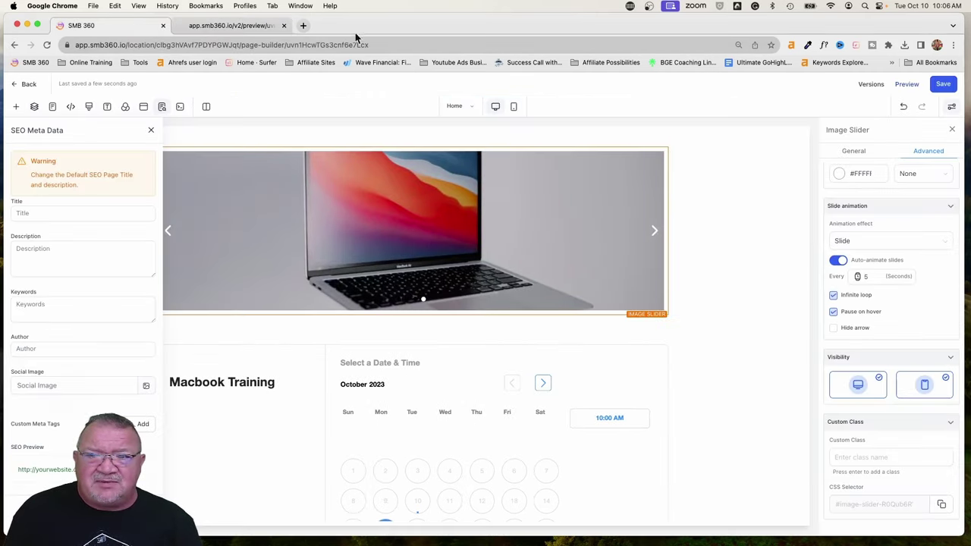
{"action": "left_click", "coordinate": [871, 277]}
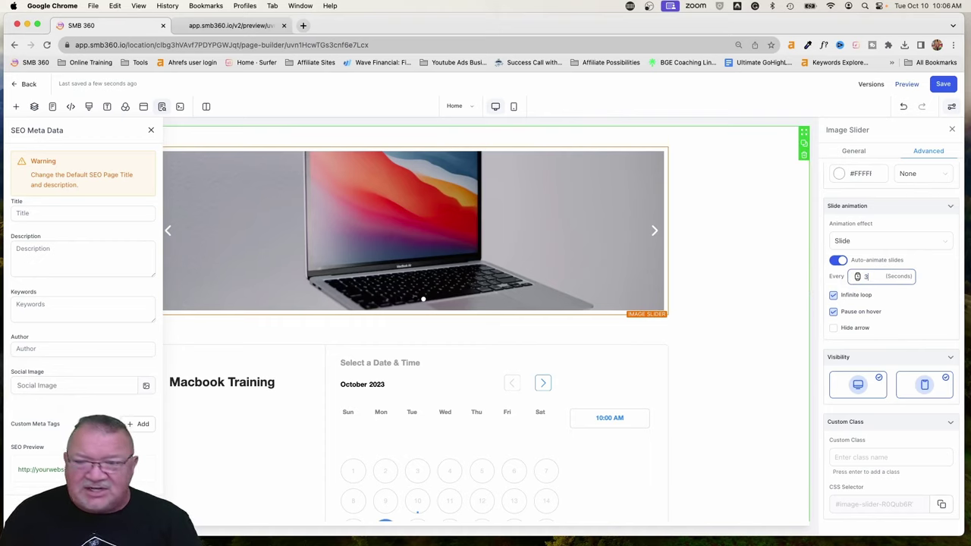
{"action": "left_click", "coordinate": [856, 297]}
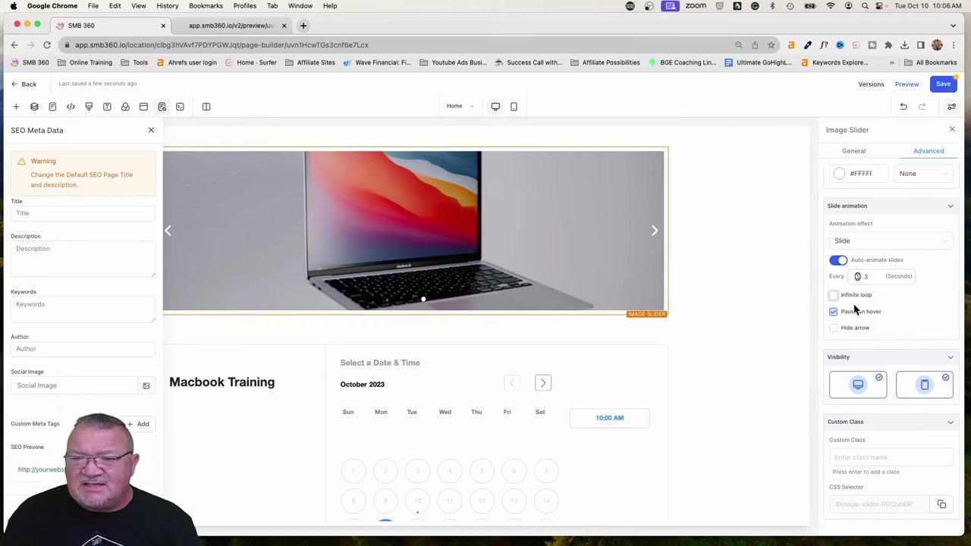
{"action": "left_click", "coordinate": [834, 296]}
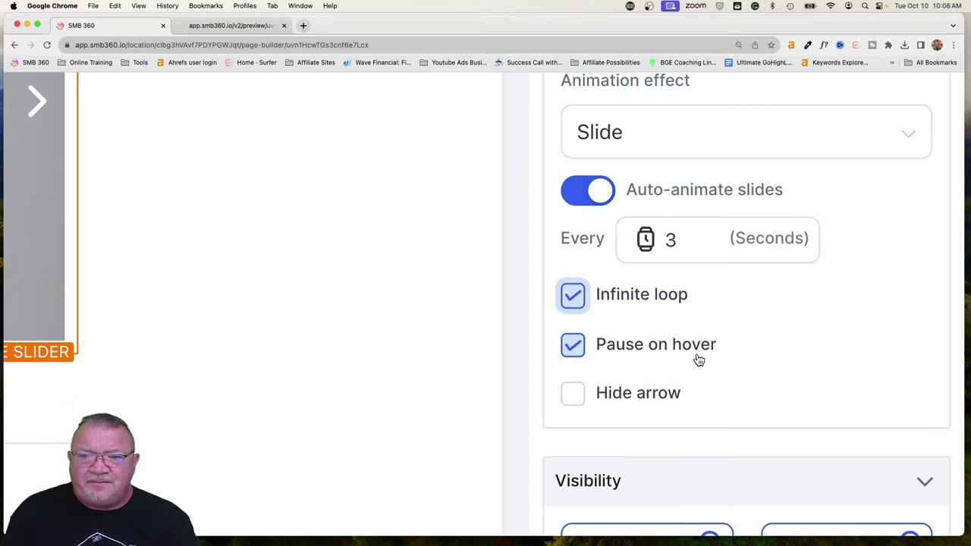
{"action": "scroll", "coordinate": [699, 360], "scroll_direction": "down", "scroll_amount": 5}
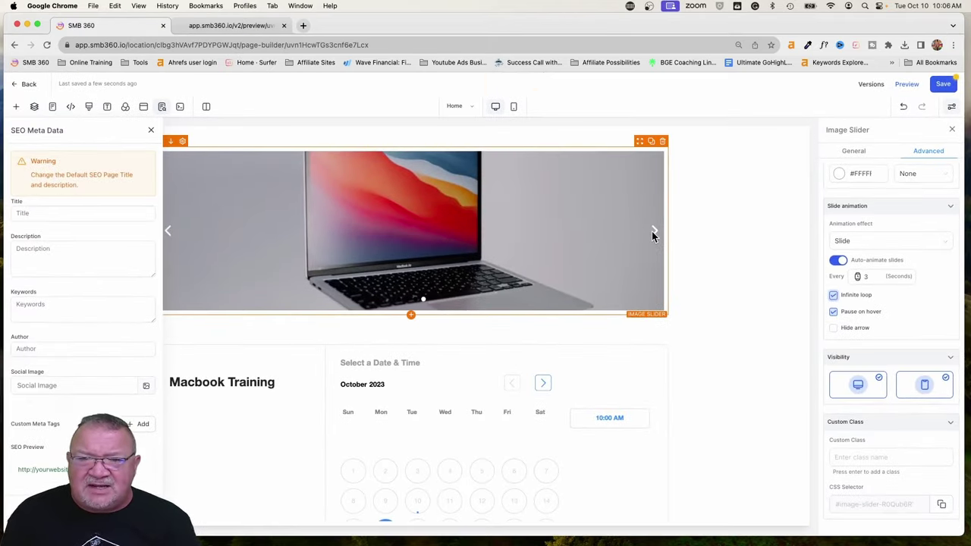
- Leave Hide arrow unchecked so the slider arrows stay visible, then save the page
{"action": "scroll", "coordinate": [652, 231], "scroll_direction": "up", "scroll_amount": 5}
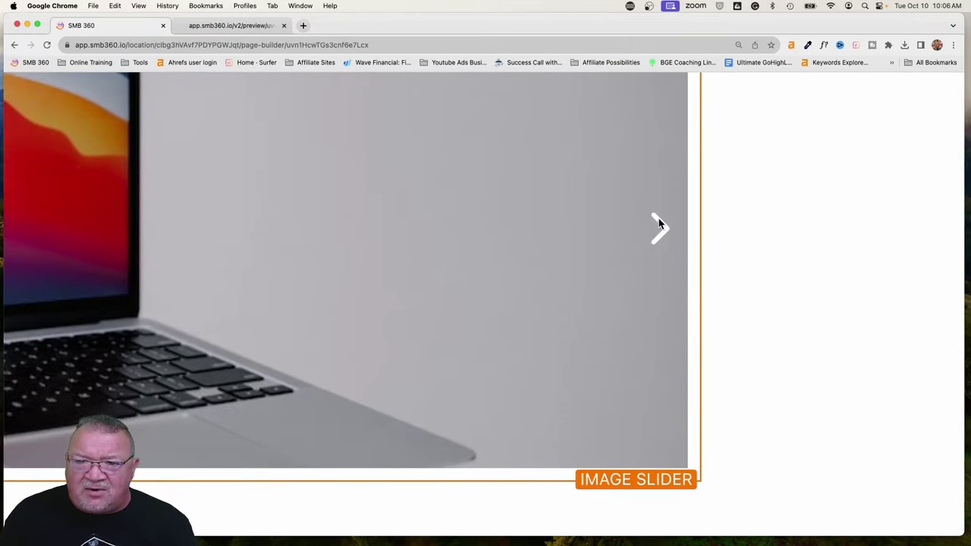
{"action": "scroll", "coordinate": [665, 242], "scroll_direction": "left", "scroll_amount": 10}
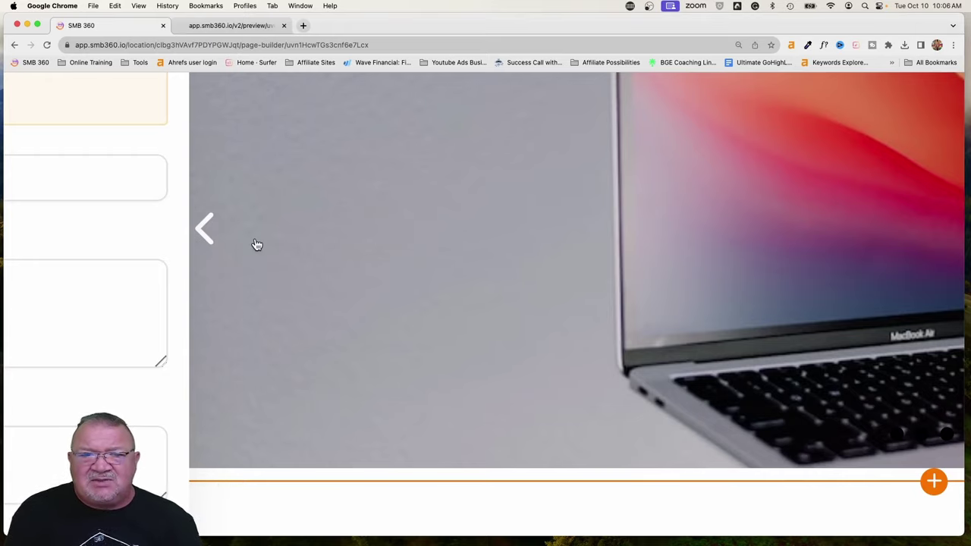
{"action": "scroll", "coordinate": [256, 245], "scroll_direction": "right", "scroll_amount": 10}
{"action": "scroll", "coordinate": [752, 346], "scroll_direction": "right", "scroll_amount": 10}
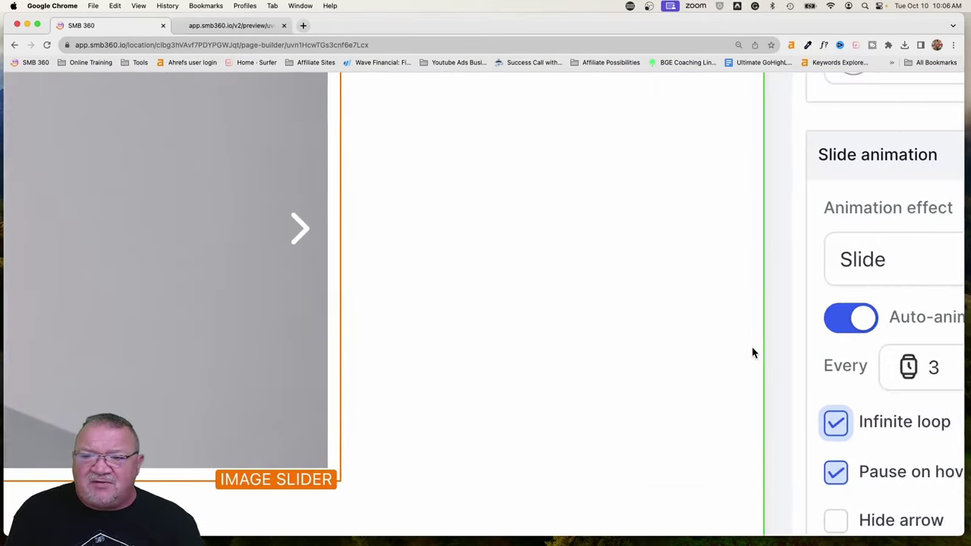
{"action": "left_click", "coordinate": [798, 463]}
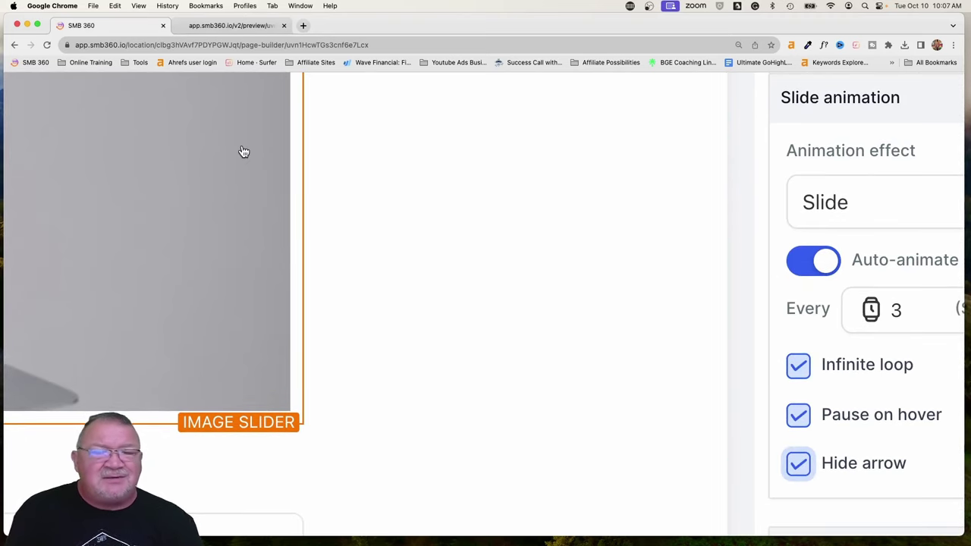
{"action": "left_click", "coordinate": [797, 463]}
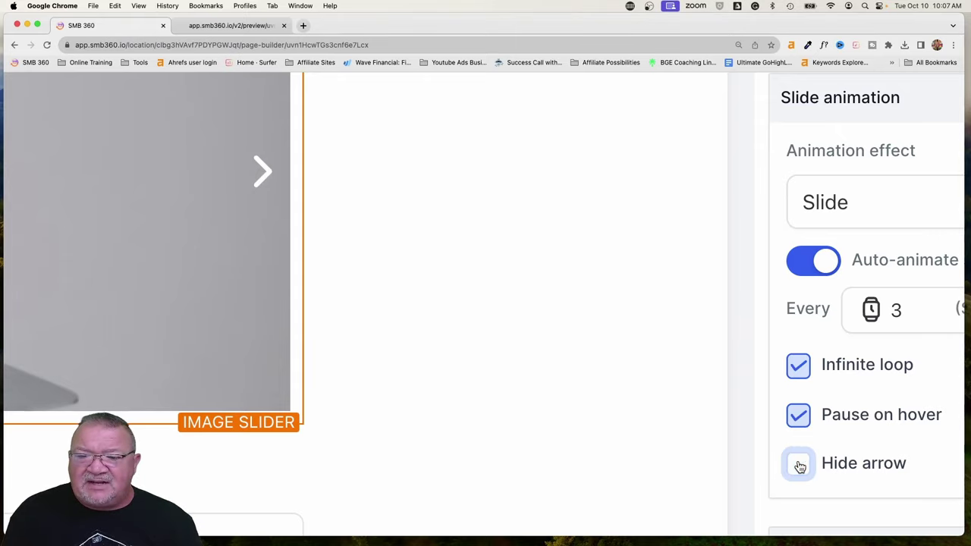
{"action": "scroll", "coordinate": [794, 459], "scroll_direction": "down", "scroll_amount": 5}
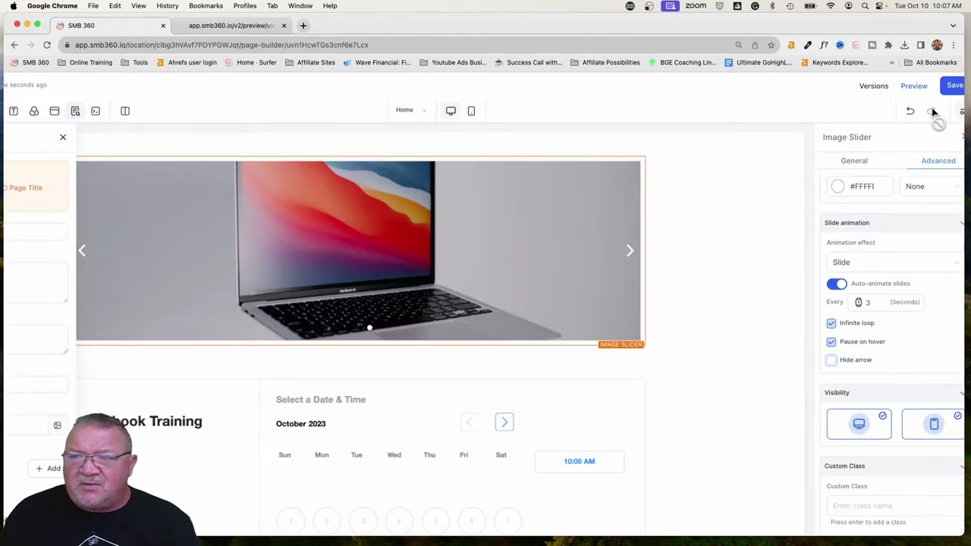
{"action": "left_click", "coordinate": [949, 86]}
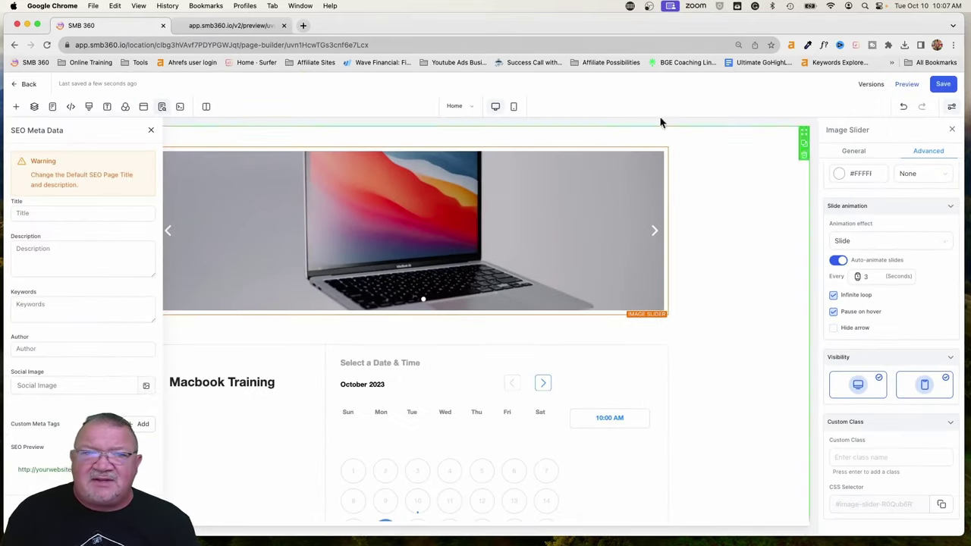
- Reload the preview tab to show the saved 3-second MacBook slider above the calendar
{"action": "left_click", "coordinate": [242, 28]}
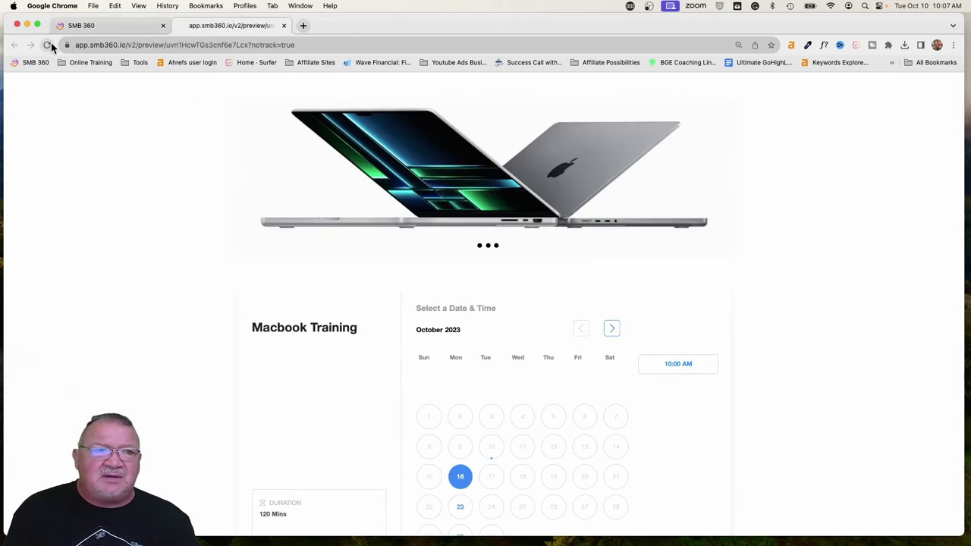
{"action": "left_click", "coordinate": [47, 44]}
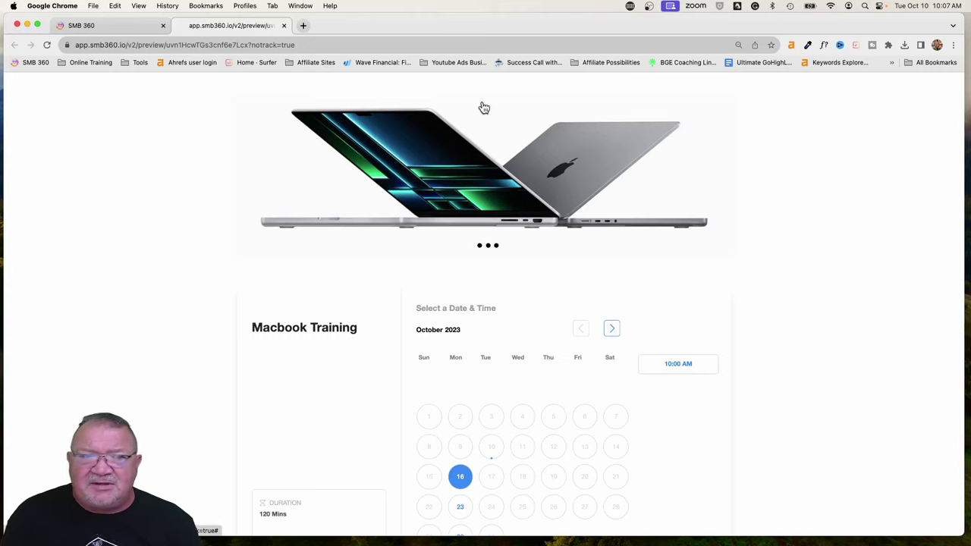
{"action": "left_click", "coordinate": [47, 45]}
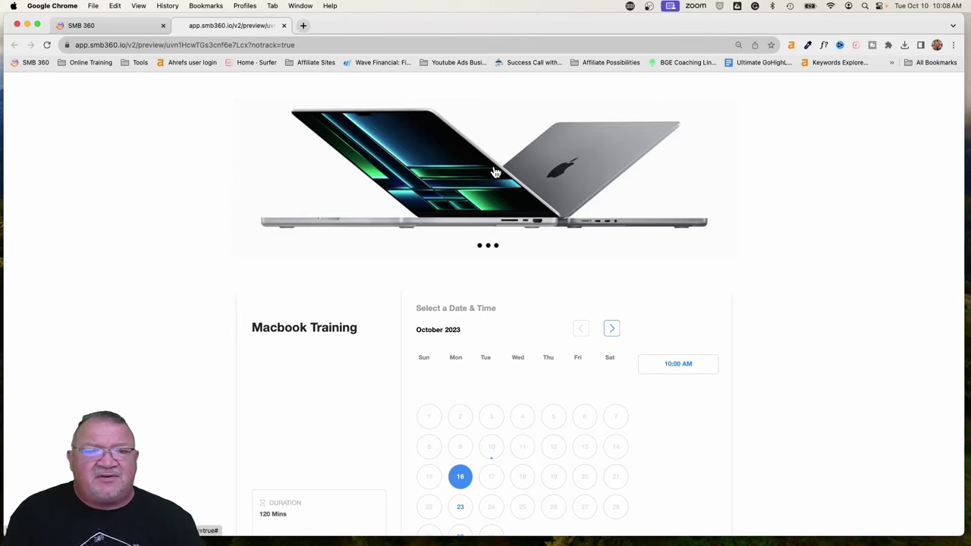
- Set the slider's Arrow animation to Glow
{"action": "left_click", "coordinate": [100, 29]}
{"action": "scroll", "coordinate": [908, 345], "scroll_direction": "down", "scroll_amount": 1}
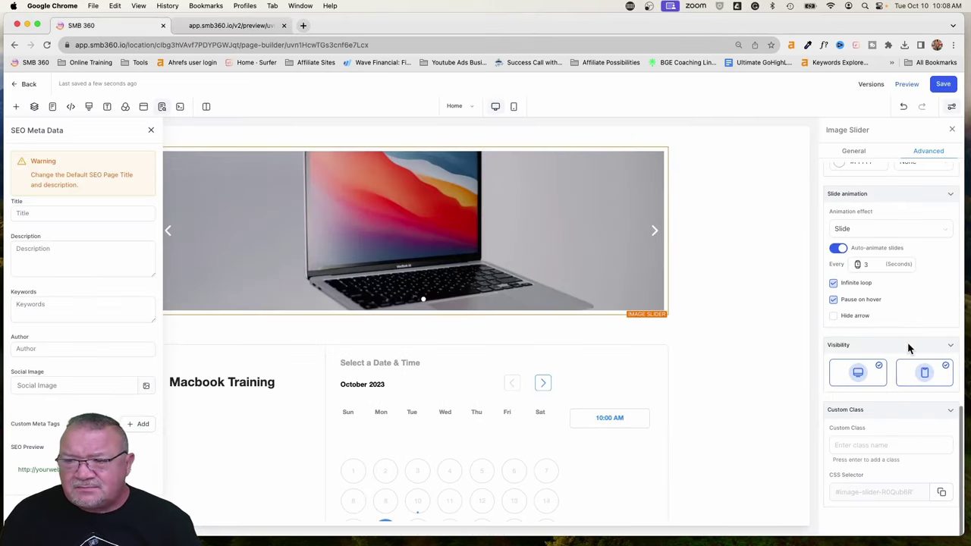
{"action": "scroll", "coordinate": [899, 284], "scroll_direction": "up", "scroll_amount": 1}
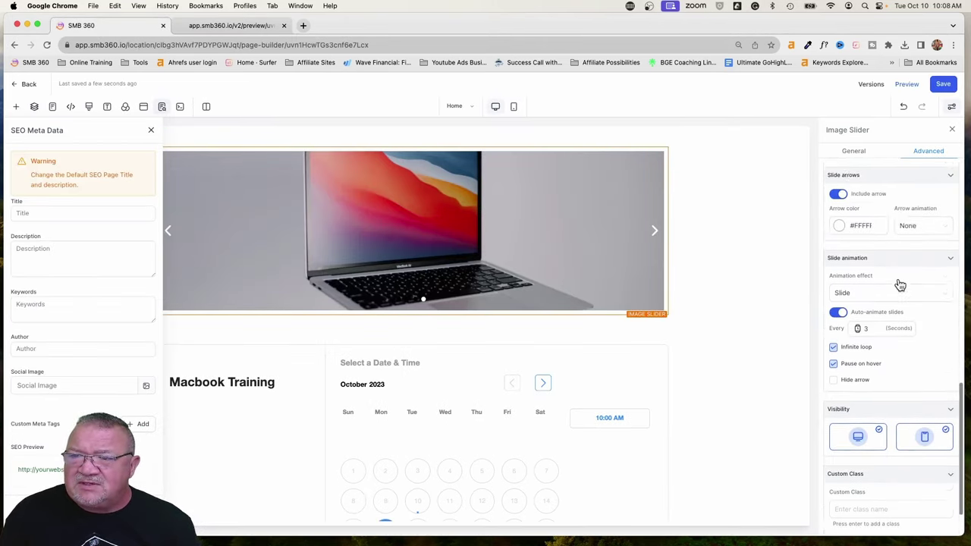
{"action": "scroll", "coordinate": [899, 283], "scroll_direction": "up", "scroll_amount": 2}
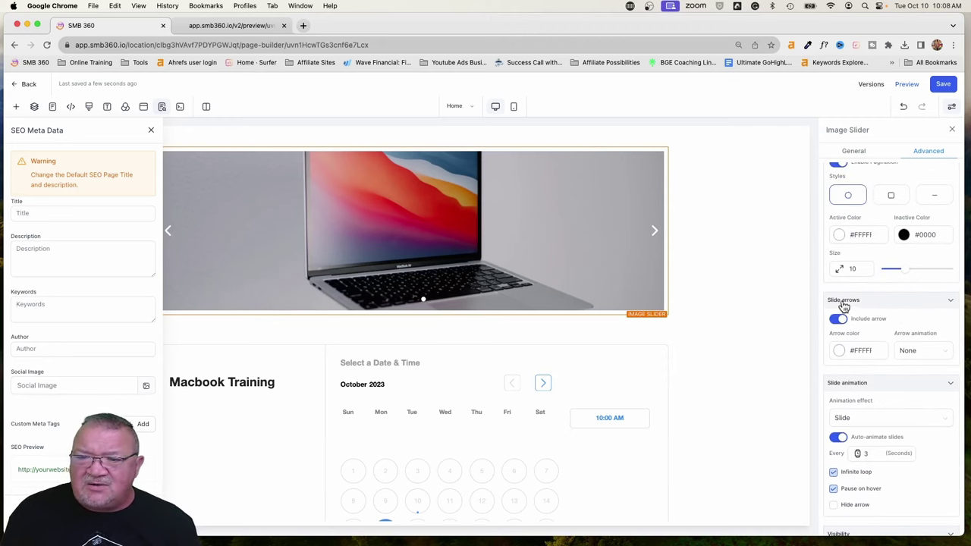
{"action": "scroll", "coordinate": [843, 303], "scroll_direction": "up", "scroll_amount": 5}
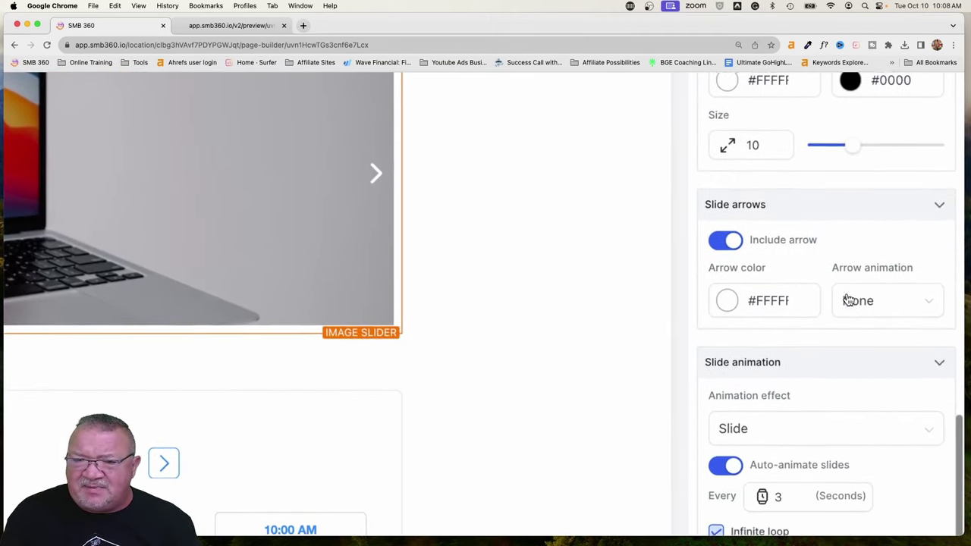
{"action": "left_click", "coordinate": [759, 282]}
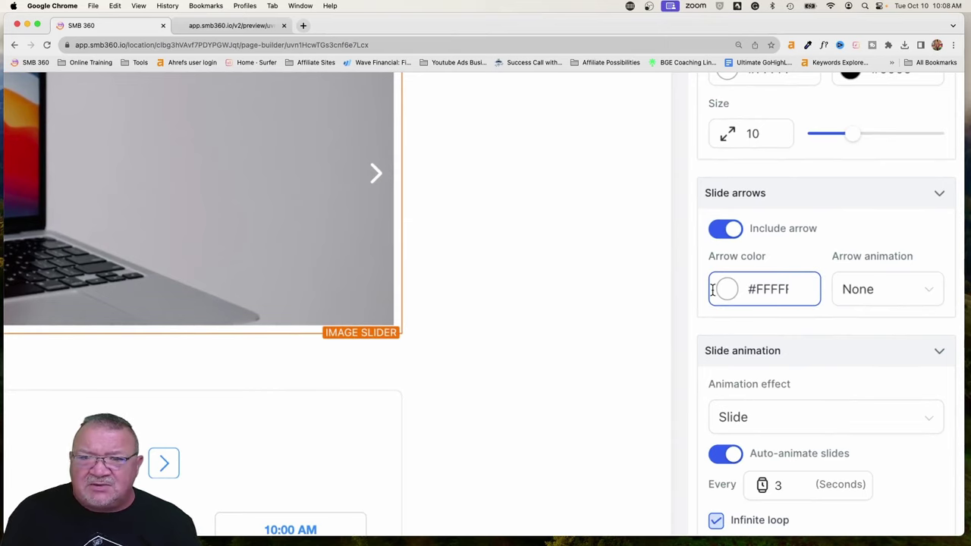
{"action": "left_click", "coordinate": [898, 292]}
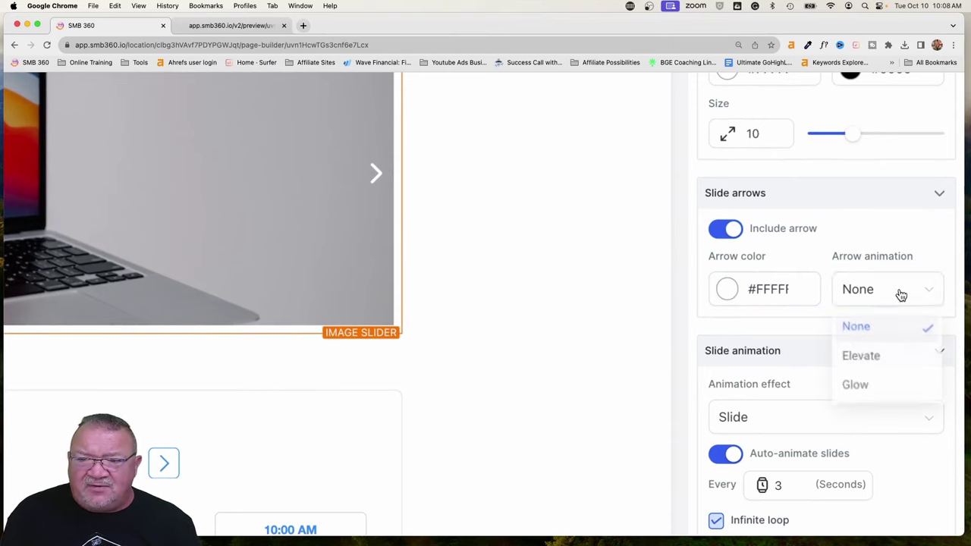
{"action": "left_click", "coordinate": [880, 393]}
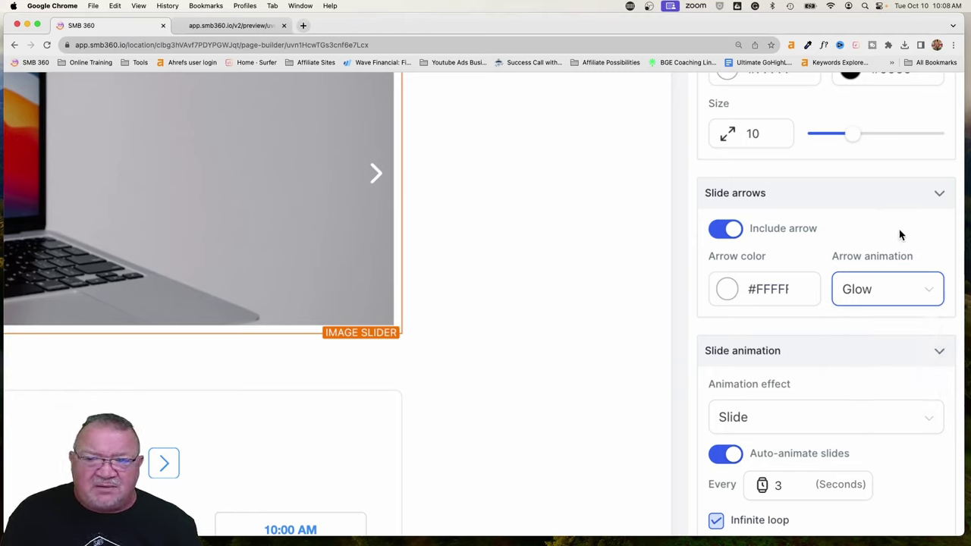
{"action": "left_click", "coordinate": [774, 289]}
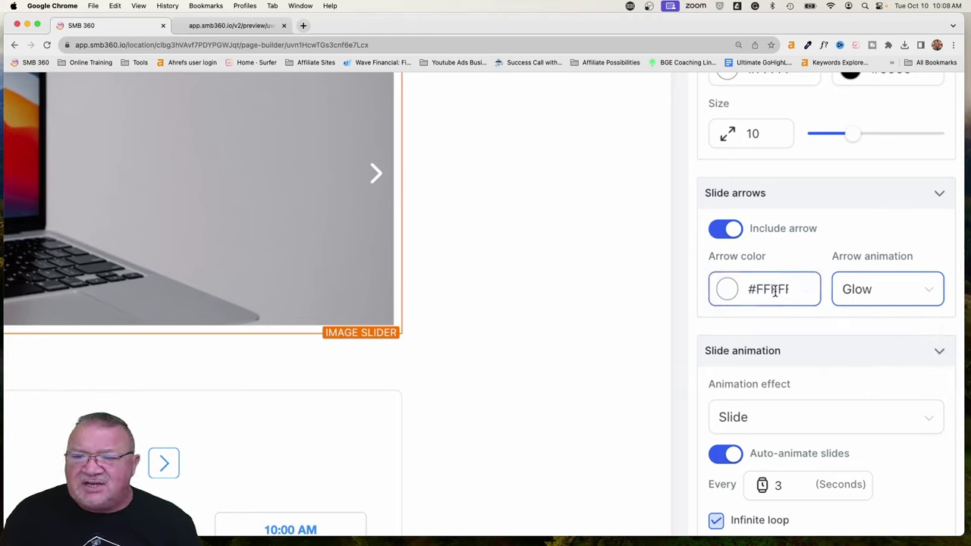
- Search Google for 'navy blue hex color' in a new tab to find #000080
{"action": "left_click", "coordinate": [301, 25]}
{"action": "left_click", "coordinate": [316, 44]}
{"action": "type", "text": "navy b"}
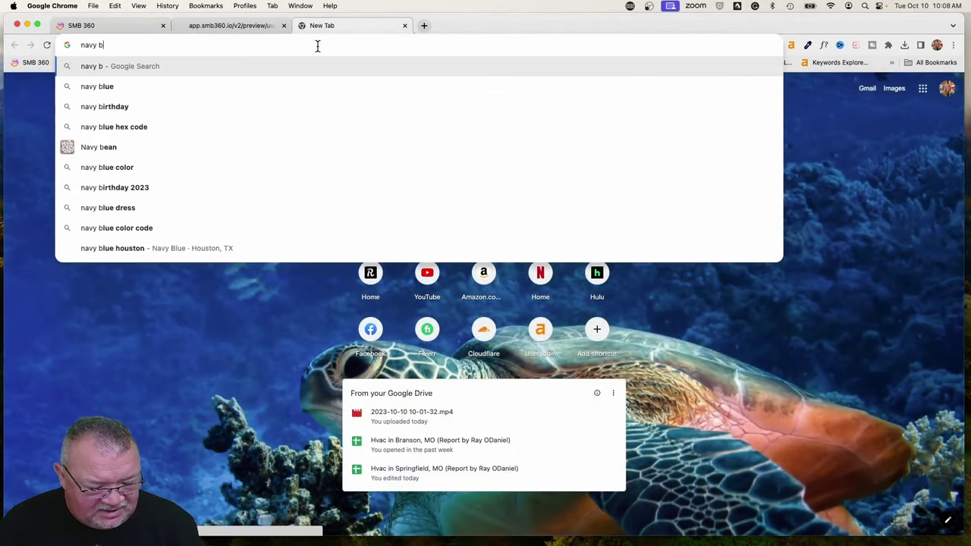
{"action": "type", "text": "lue hex col"}
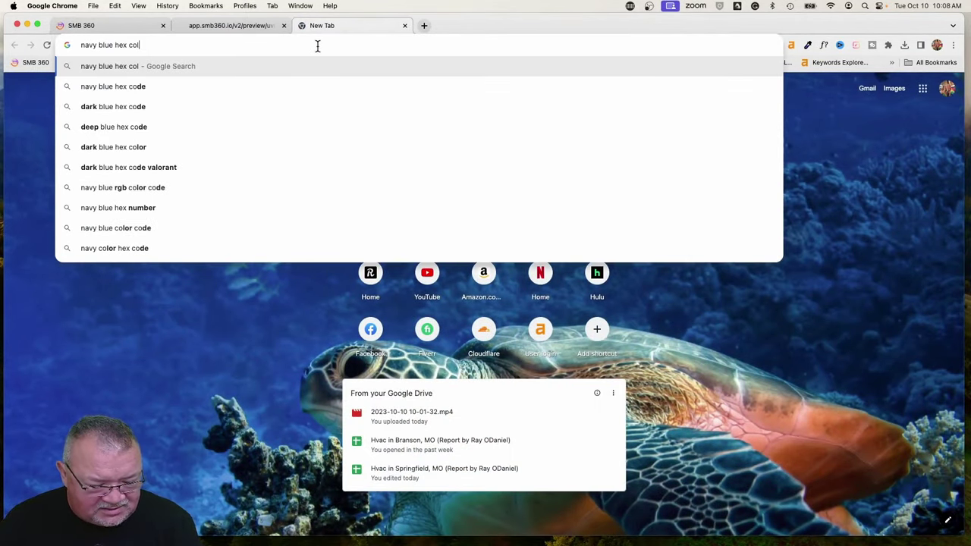
{"action": "type", "text": "or"}
{"action": "key", "text": "Return"}
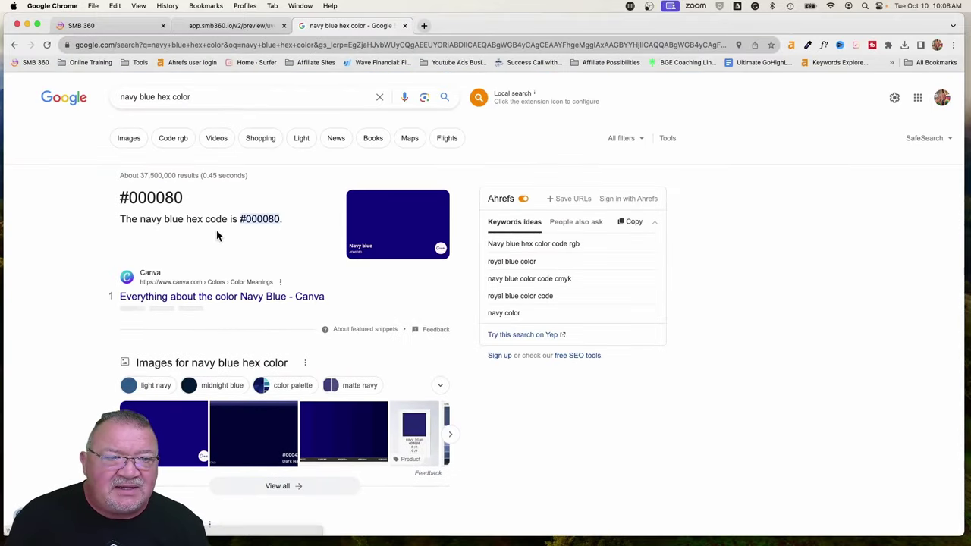
- Copy the hex code 000080 from Google and paste it as the slider's Arrow color
{"action": "left_click_drag", "start_coordinate": [130, 198], "coordinate": [200, 198]}
{"action": "key", "text": "super+c"}
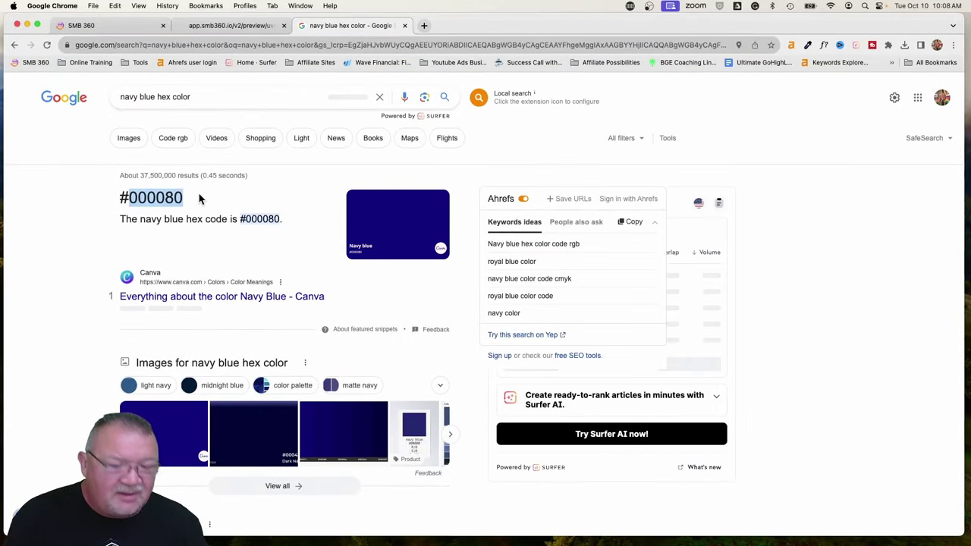
{"action": "left_click", "coordinate": [81, 25]}
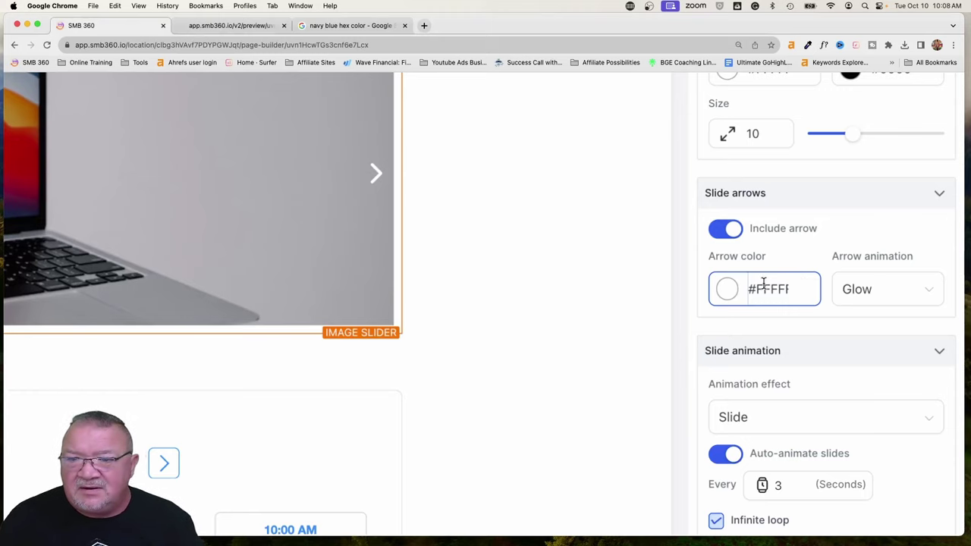
{"action": "left_click_drag", "start_coordinate": [758, 289], "coordinate": [839, 302]}
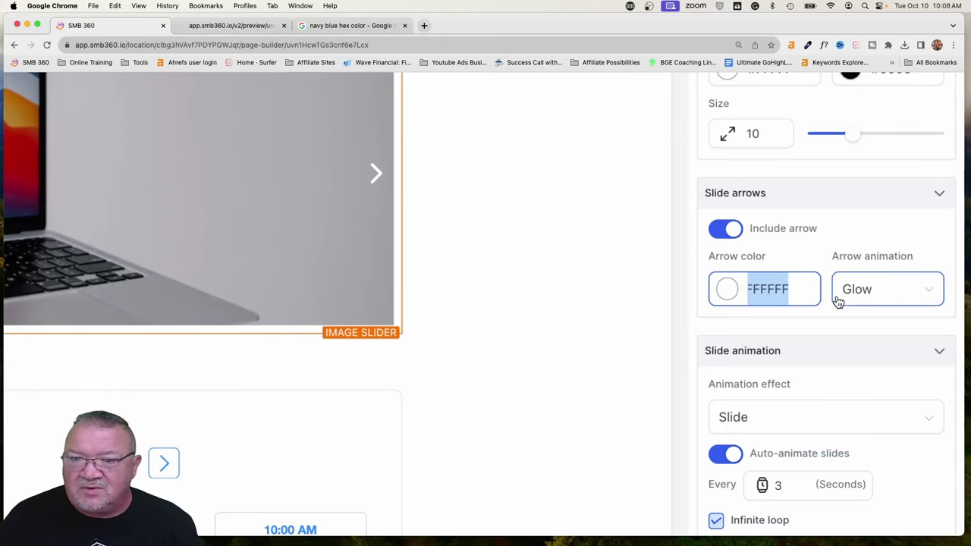
{"action": "left_click", "coordinate": [752, 288]}
{"action": "left_click", "coordinate": [731, 293]}
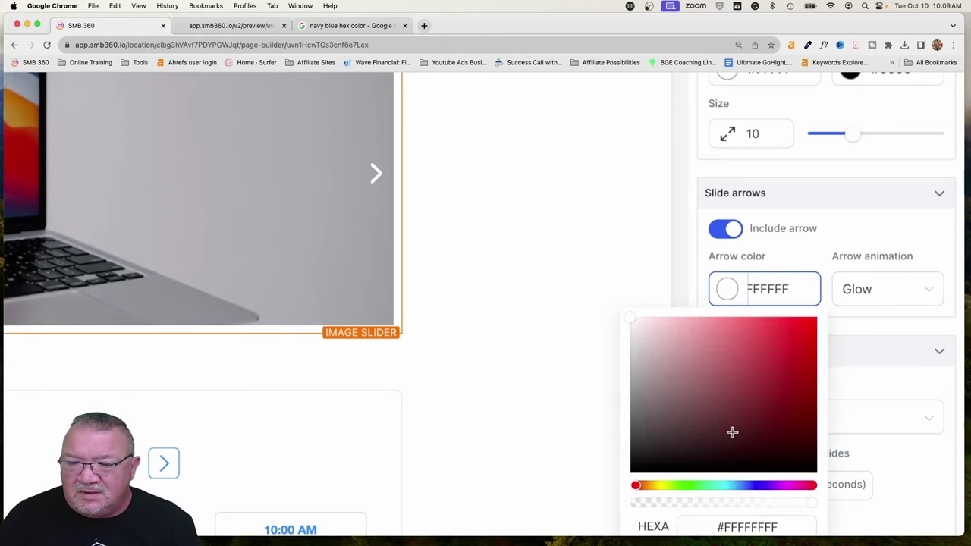
{"action": "scroll", "coordinate": [732, 433], "scroll_direction": "down", "scroll_amount": 4}
{"action": "left_click", "coordinate": [722, 393]}
{"action": "left_click_drag", "start_coordinate": [722, 393], "coordinate": [842, 402]}
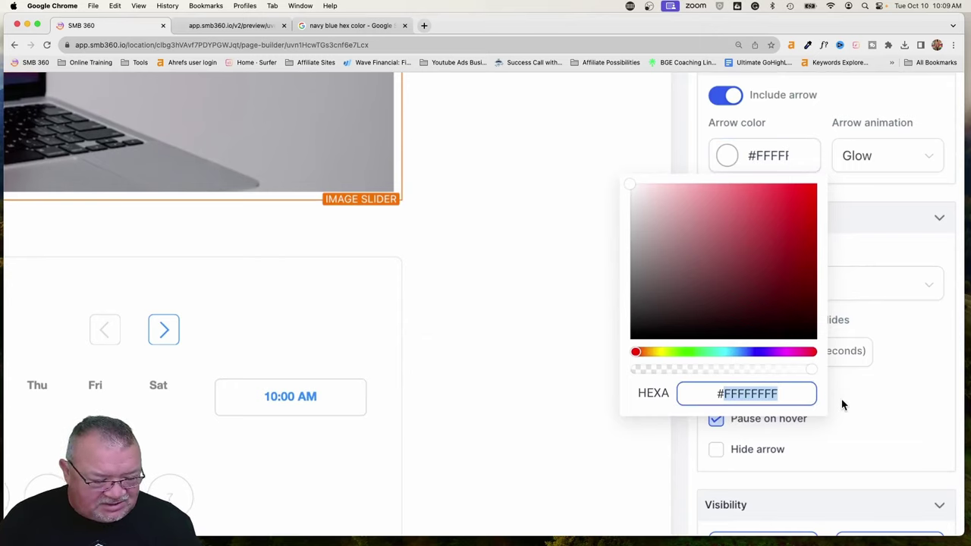
{"action": "key", "text": "super+v"}
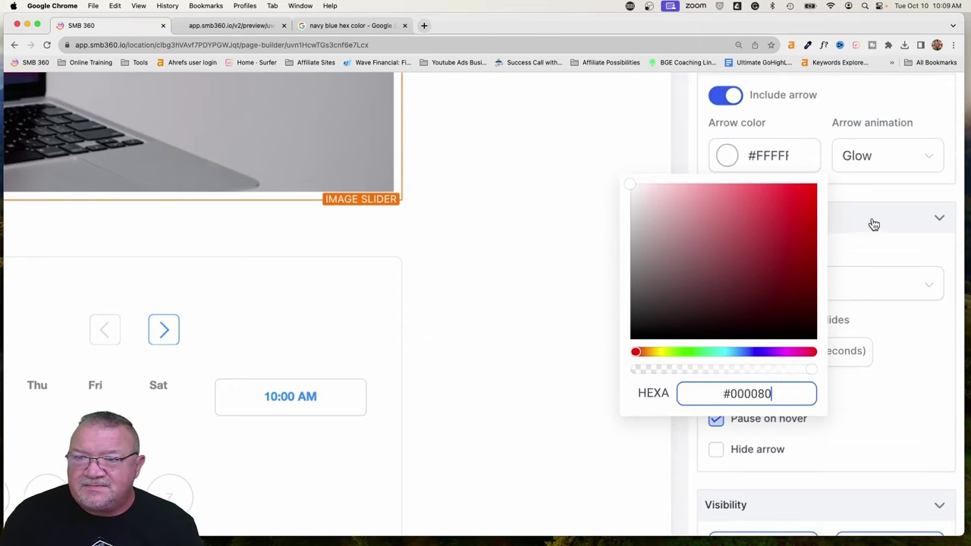
{"action": "left_click", "coordinate": [551, 241]}
{"action": "scroll", "coordinate": [551, 240], "scroll_direction": "up", "scroll_amount": 5}
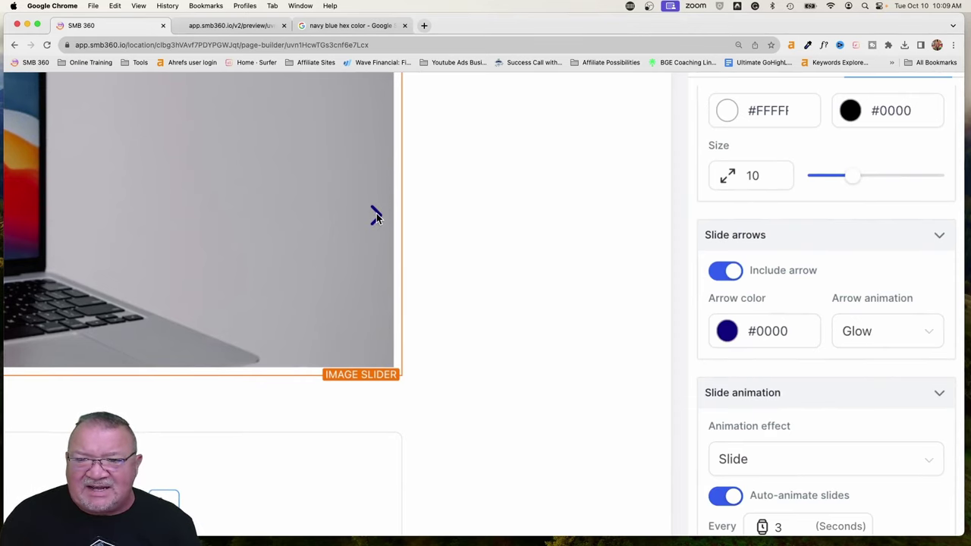
{"action": "scroll", "coordinate": [824, 270], "scroll_direction": "up", "scroll_amount": 4}
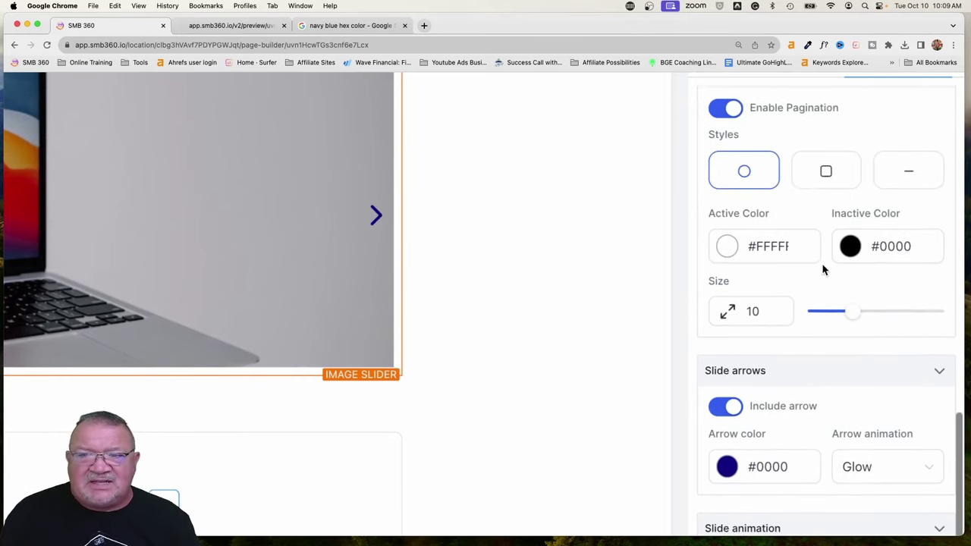
{"action": "scroll", "coordinate": [823, 269], "scroll_direction": "up", "scroll_amount": 2}
- Set the pagination Active Color to navy #000080
{"action": "left_click", "coordinate": [377, 283]}
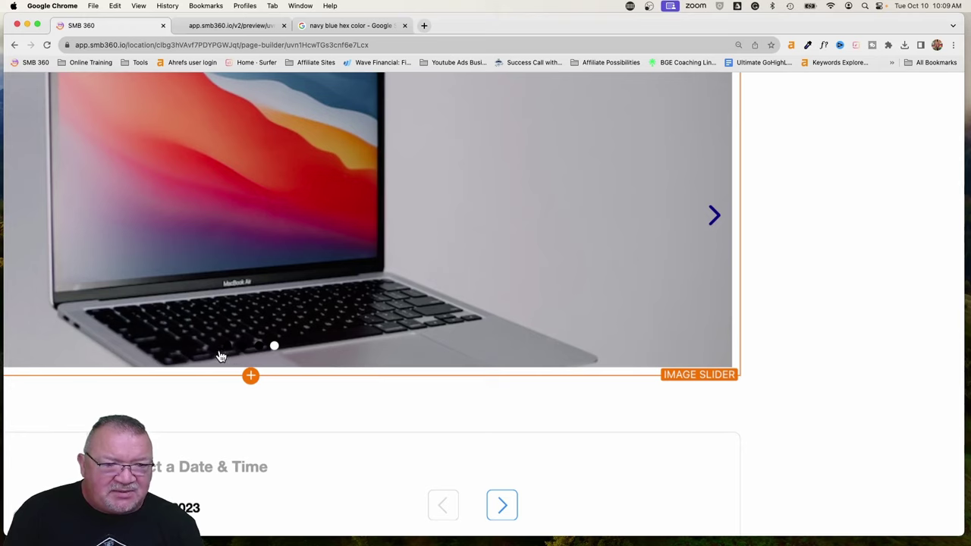
{"action": "left_click", "coordinate": [672, 305]}
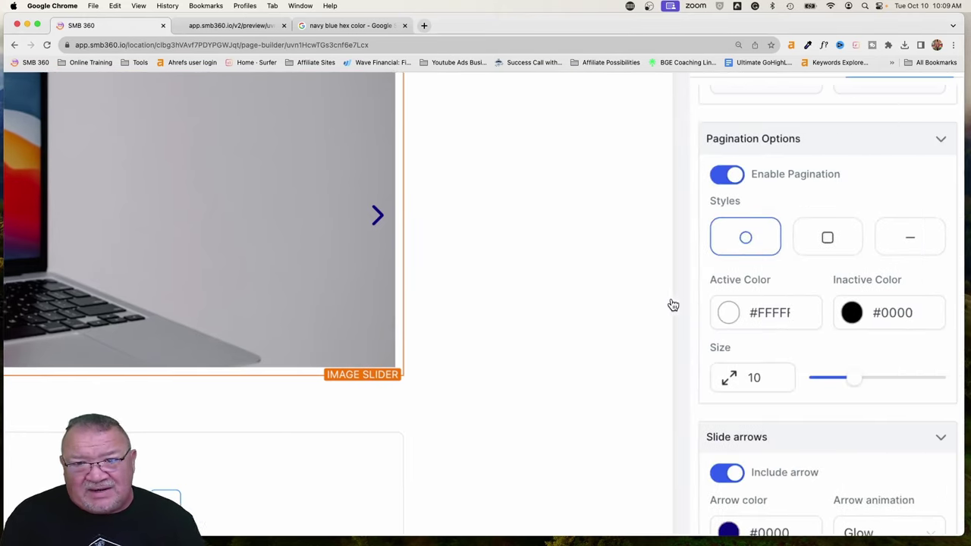
{"action": "left_click", "coordinate": [726, 313]}
{"action": "scroll", "coordinate": [717, 376], "scroll_direction": "down", "scroll_amount": 3}
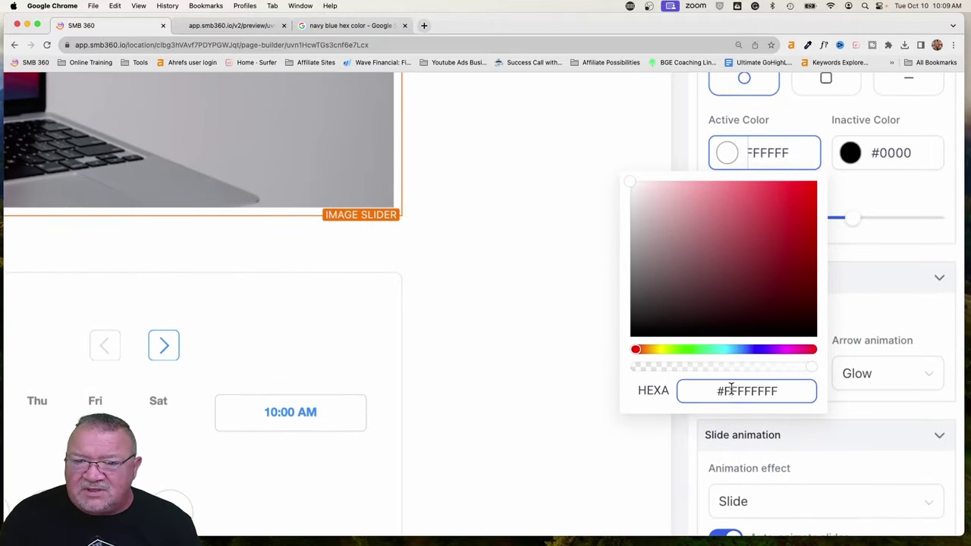
{"action": "left_click_drag", "start_coordinate": [725, 390], "coordinate": [793, 390]}
{"action": "key", "text": "super+v"}
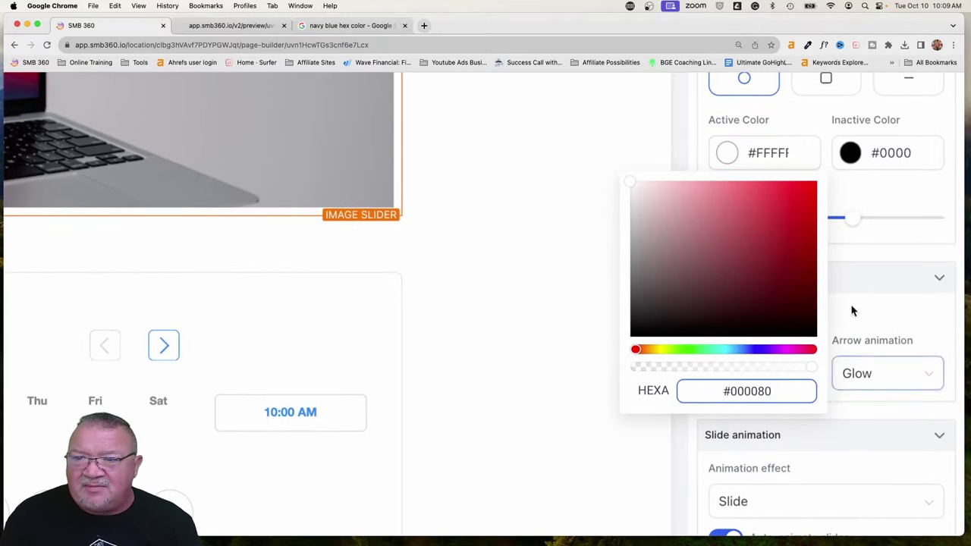
{"action": "left_click", "coordinate": [855, 184]}
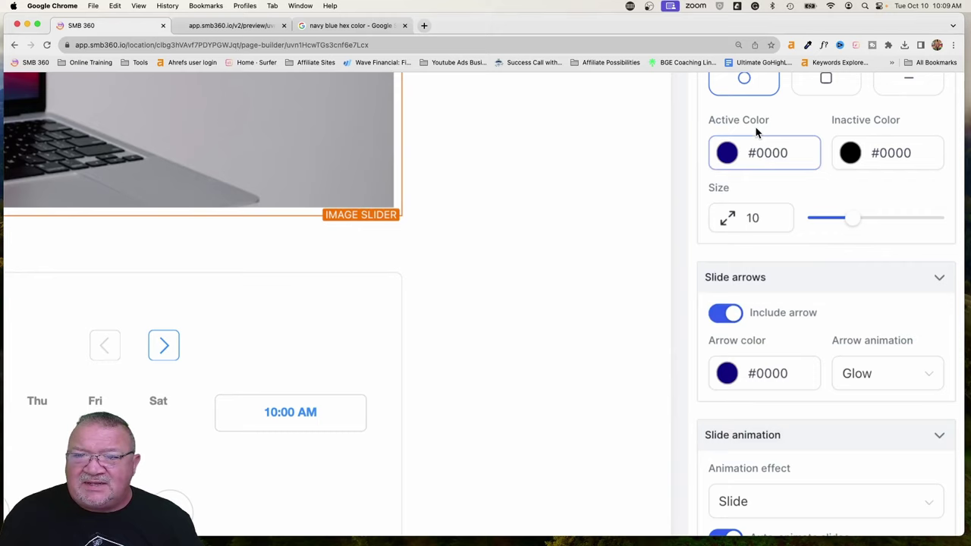
- Set the pagination Inactive Color to red #F10E0E and preview the dots
{"action": "left_click", "coordinate": [881, 153]}
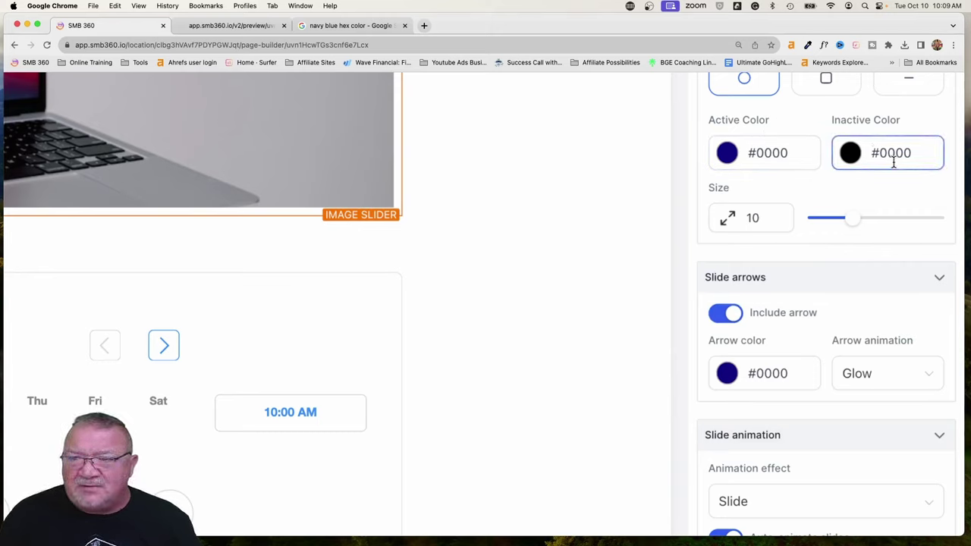
{"action": "left_click", "coordinate": [851, 154]}
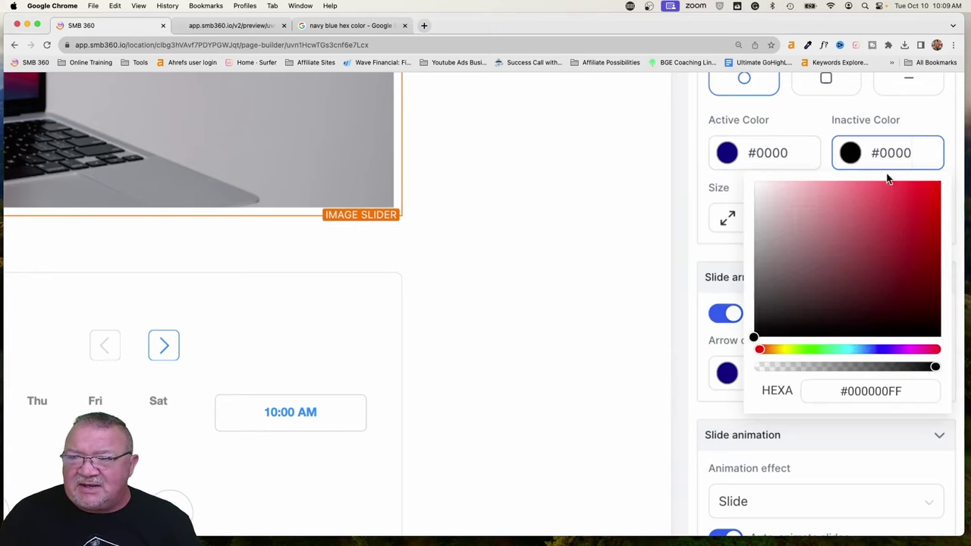
{"action": "left_click", "coordinate": [929, 189]}
{"action": "left_click", "coordinate": [704, 167]}
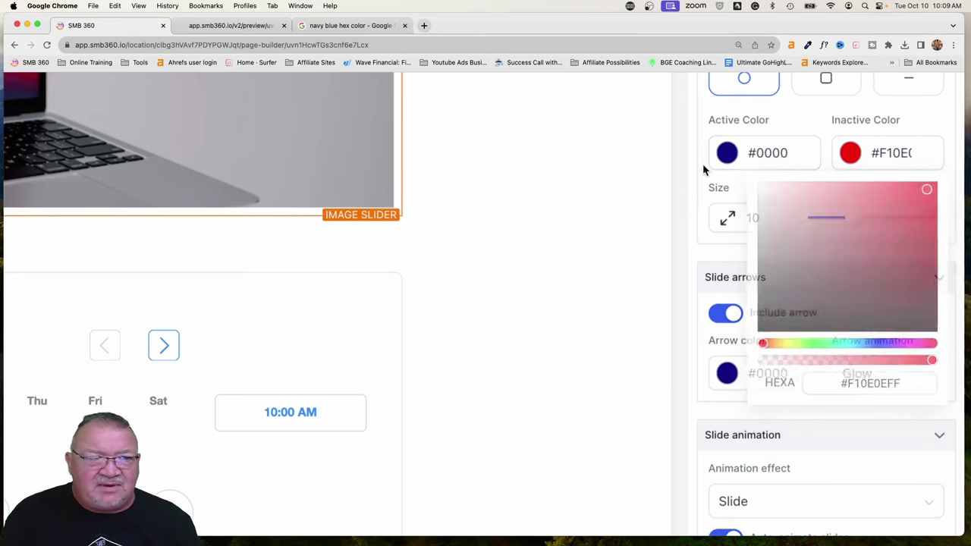
{"action": "left_click", "coordinate": [684, 203]}
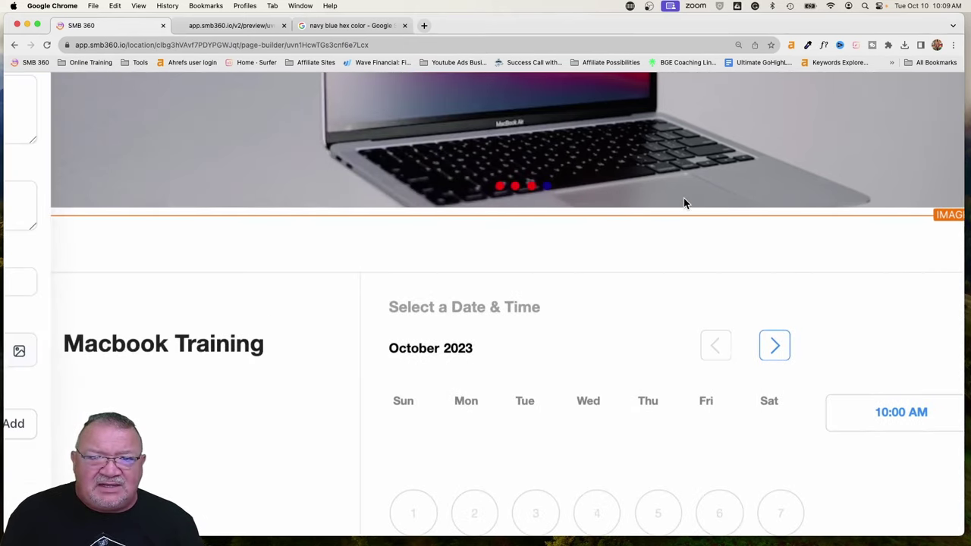
- Change the pagination Active Color to bright green #6CF52C
{"action": "left_click", "coordinate": [548, 194]}
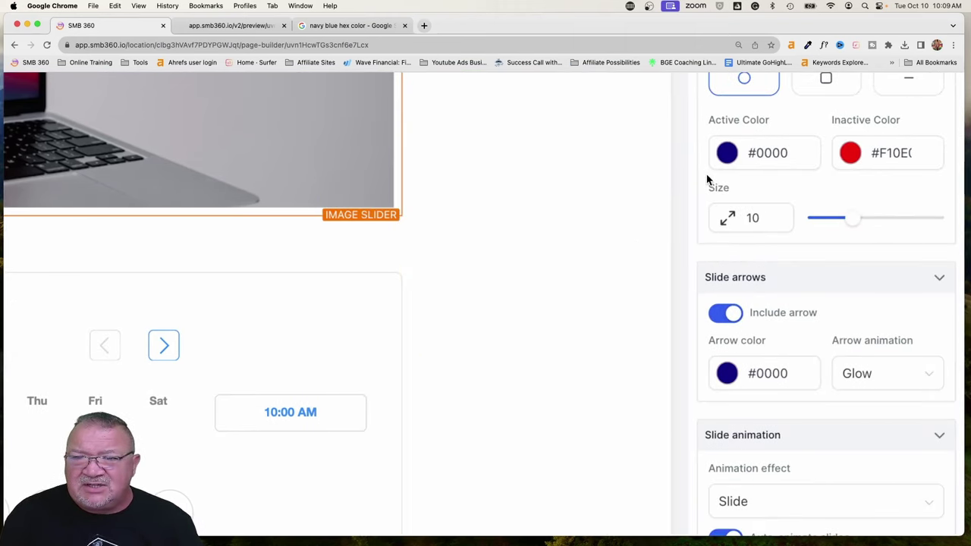
{"action": "left_click", "coordinate": [728, 160]}
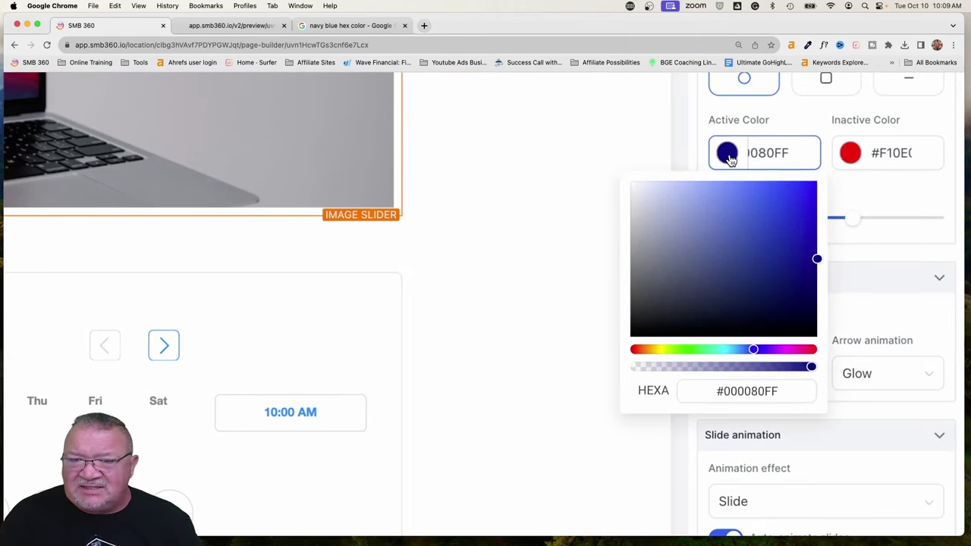
{"action": "left_click", "coordinate": [679, 351]}
{"action": "left_click", "coordinate": [858, 185]}
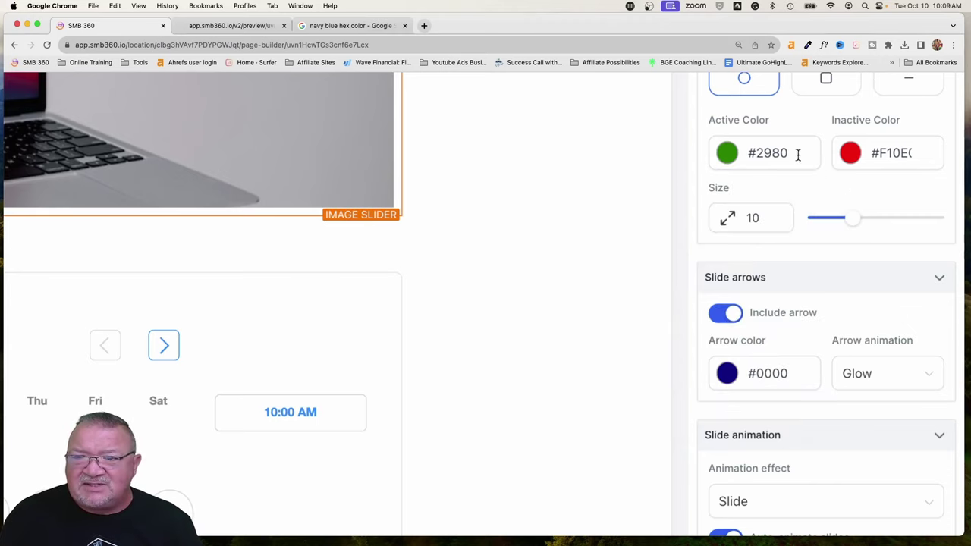
{"action": "left_click", "coordinate": [797, 154]}
{"action": "left_click", "coordinate": [783, 188]}
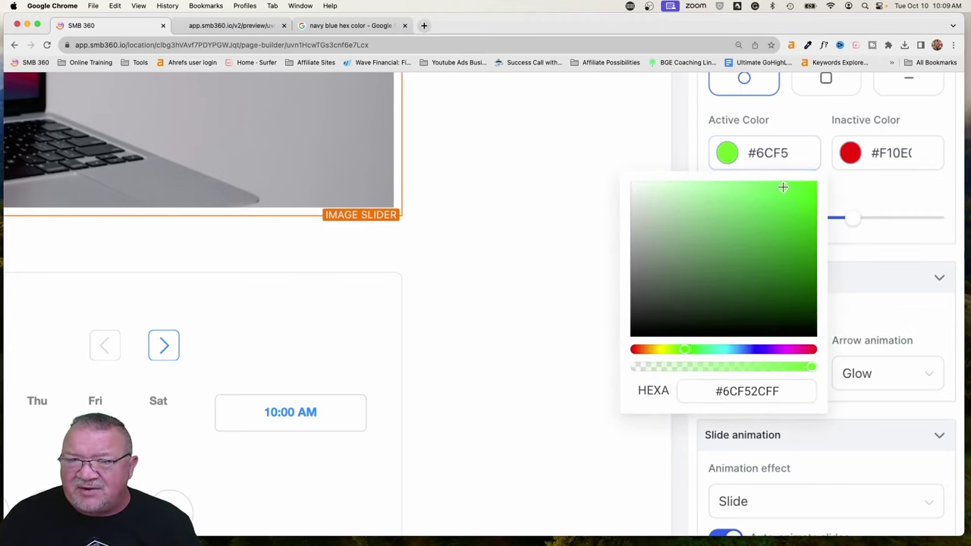
{"action": "left_click", "coordinate": [879, 190]}
{"action": "left_click", "coordinate": [497, 222]}
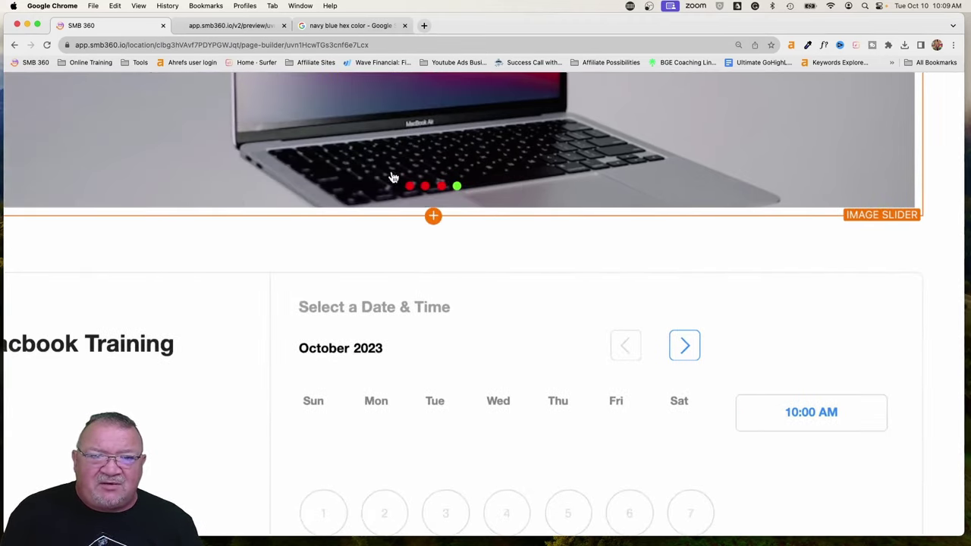
{"action": "left_click", "coordinate": [457, 202]}
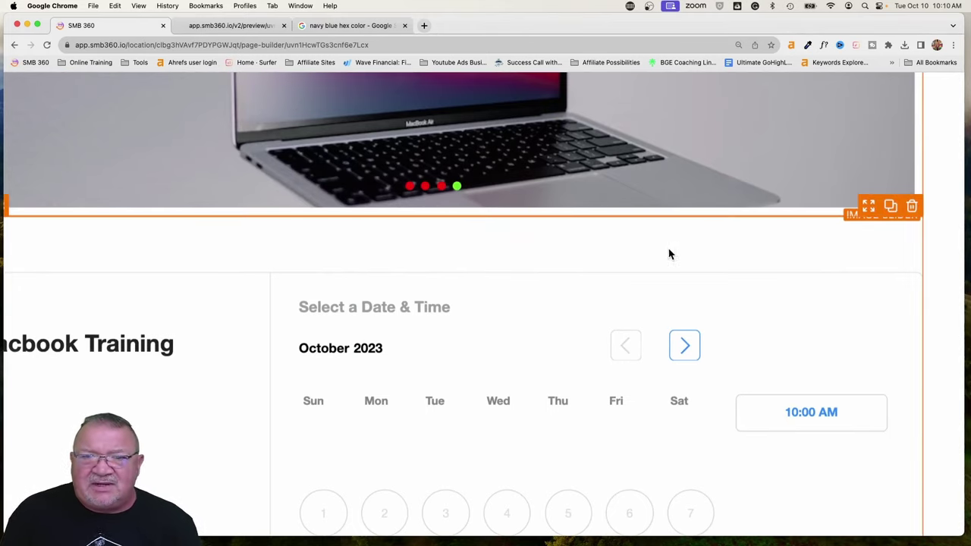
{"action": "scroll", "coordinate": [762, 266], "scroll_direction": "up", "scroll_amount": 3}
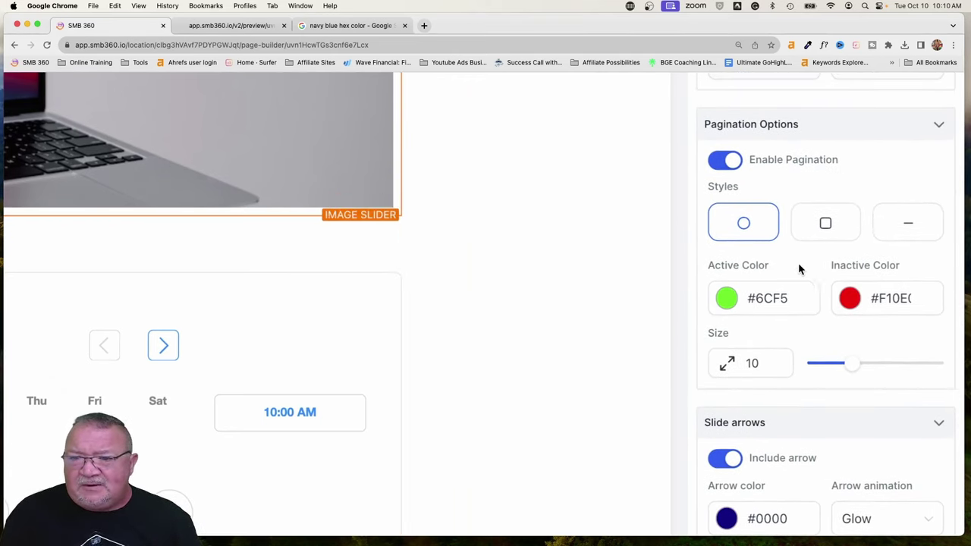
{"action": "left_click", "coordinate": [826, 223]}
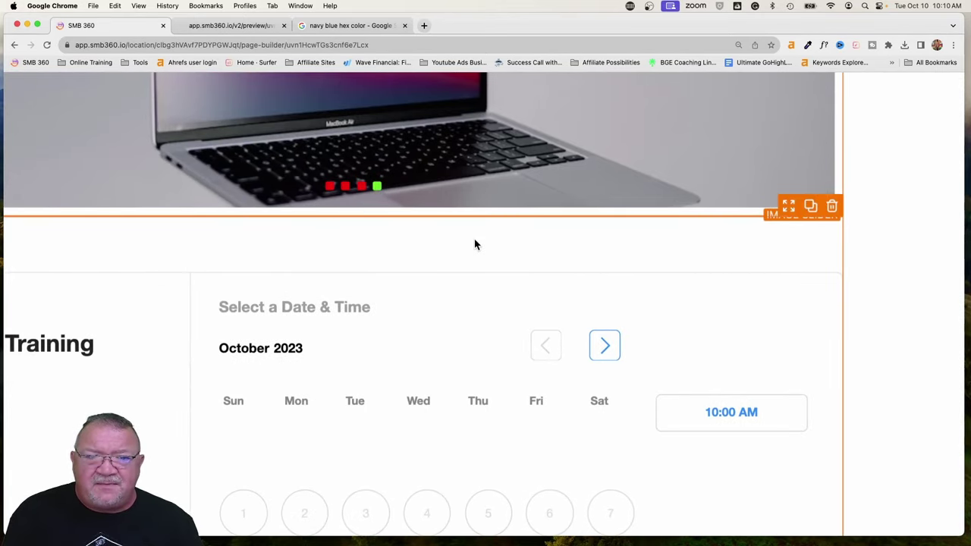
{"action": "left_click", "coordinate": [917, 227]}
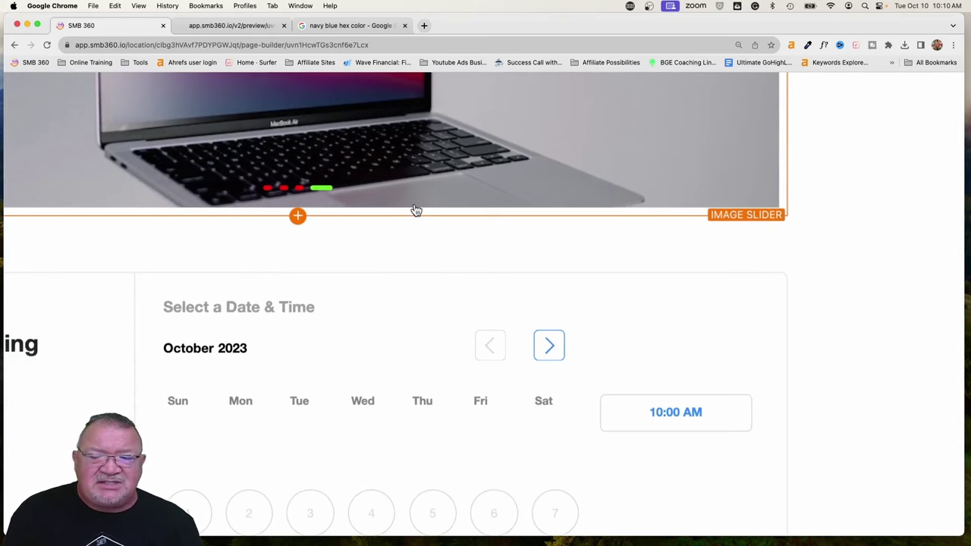
{"action": "left_click", "coordinate": [416, 210]}
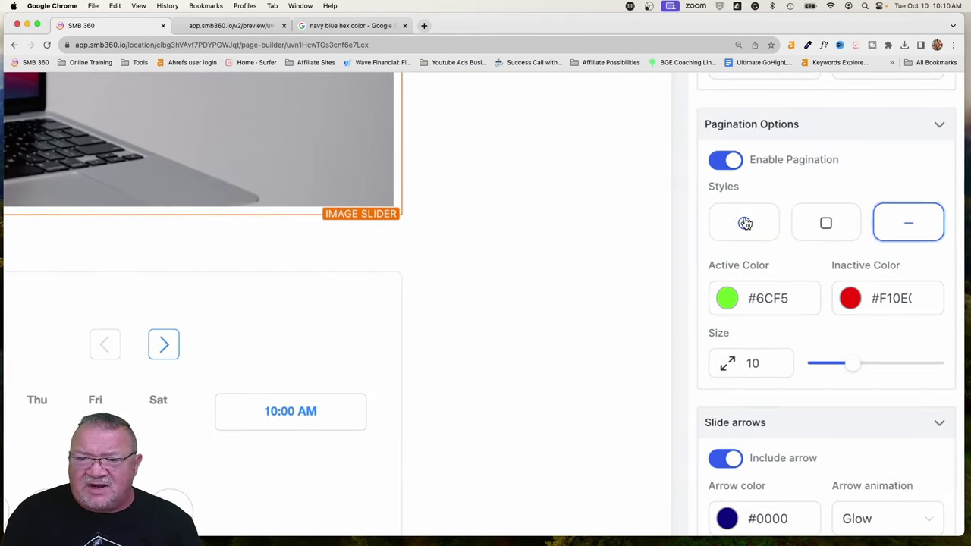
{"action": "left_click", "coordinate": [745, 223]}
{"action": "mouse_move", "coordinate": [852, 367]}
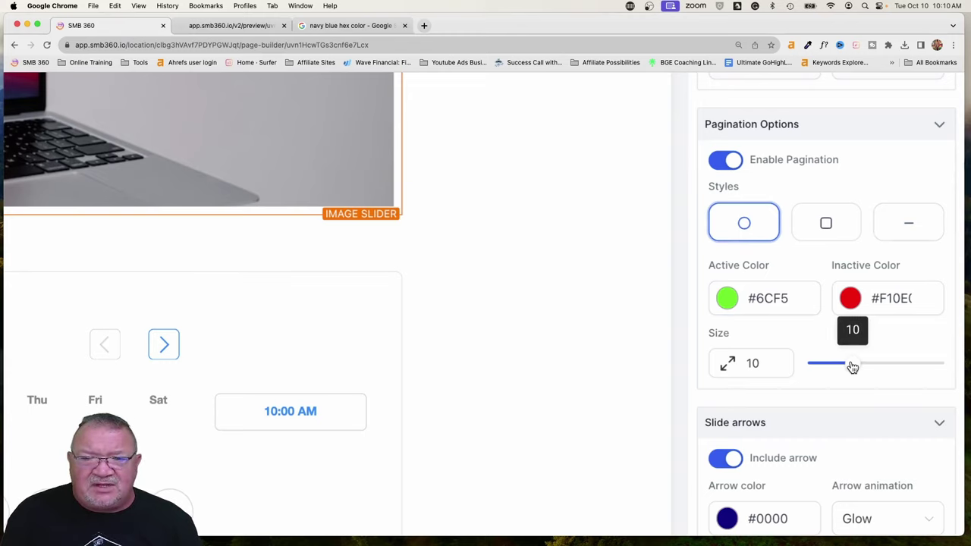
{"action": "left_click_drag", "start_coordinate": [852, 366], "coordinate": [839, 367]}
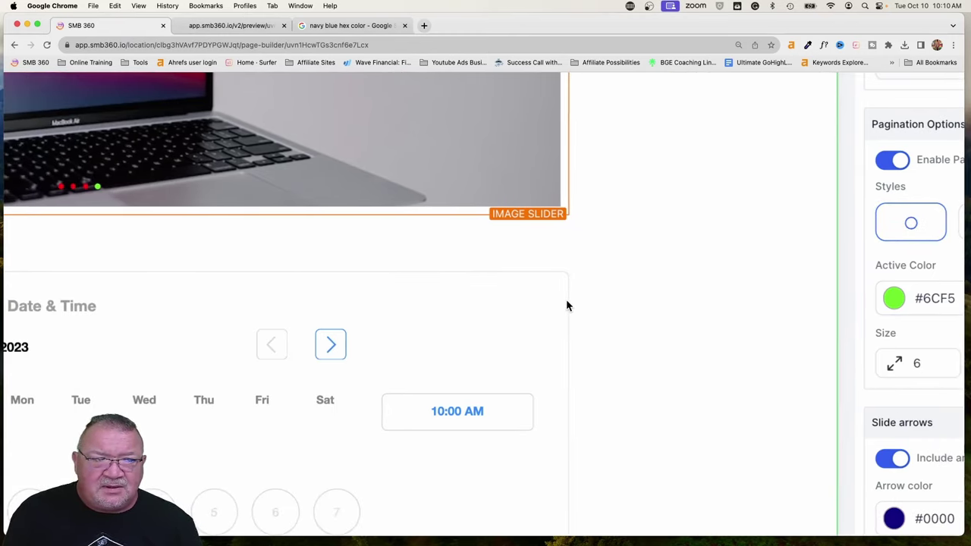
{"action": "left_click_drag", "start_coordinate": [841, 370], "coordinate": [880, 372]}
{"action": "scroll", "coordinate": [563, 325], "scroll_direction": "down", "scroll_amount": 5}
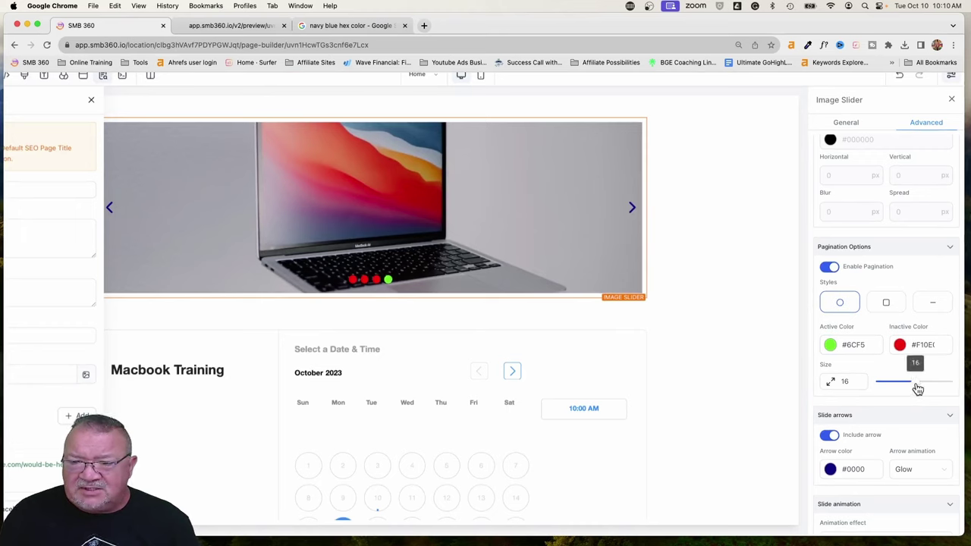
{"action": "mouse_move", "coordinate": [916, 384]}
{"action": "left_mouse_down"}
{"action": "mouse_move", "coordinate": [890, 387]}
{"action": "mouse_move", "coordinate": [902, 387]}
{"action": "left_mouse_up"}
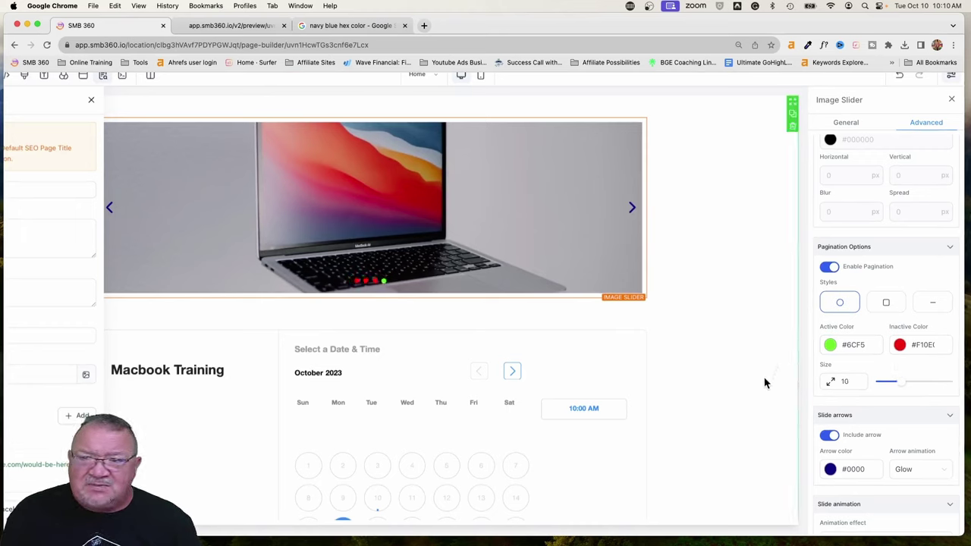
{"action": "scroll", "coordinate": [880, 349], "scroll_direction": "up", "scroll_amount": 4}
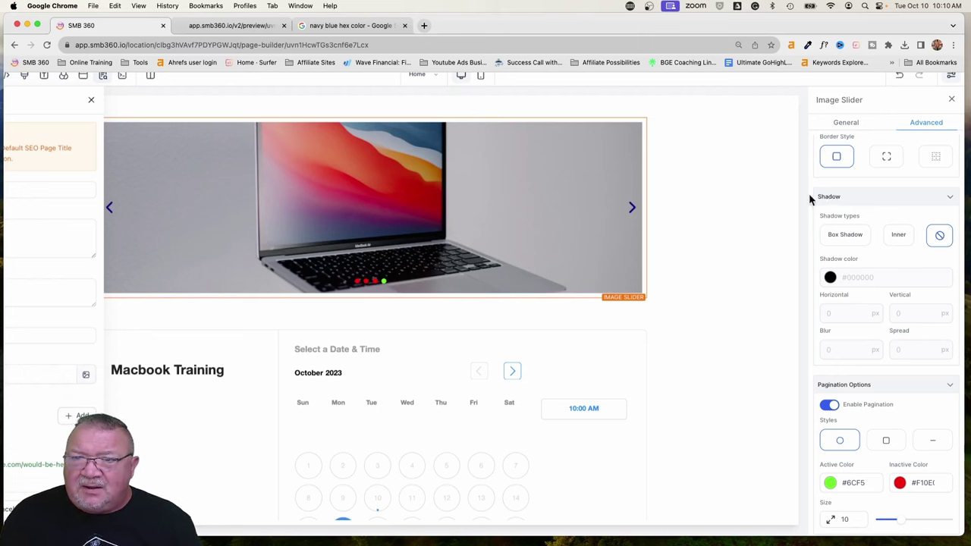
- Scroll down to review the finished slider above the Macbook Training calendar
{"action": "scroll", "coordinate": [645, 319], "scroll_direction": "down", "scroll_amount": 3}
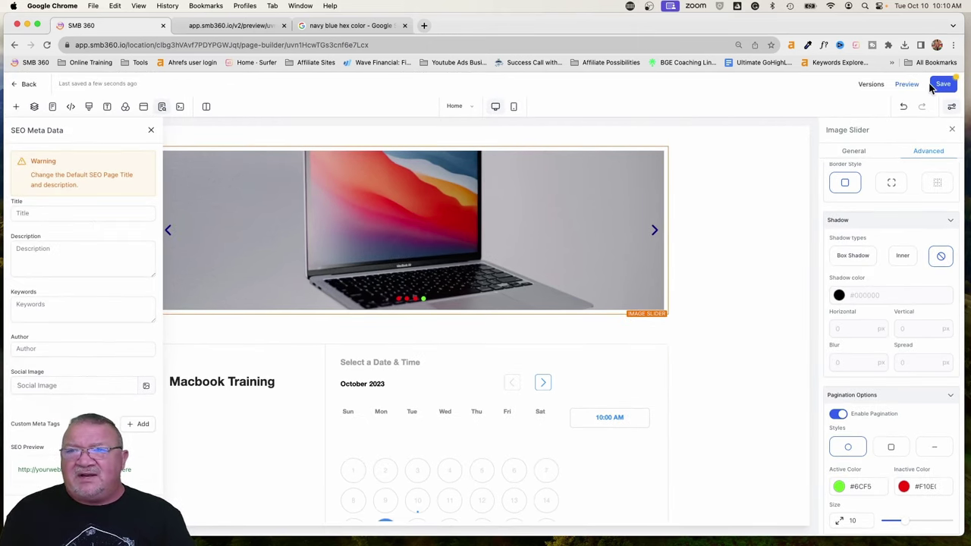